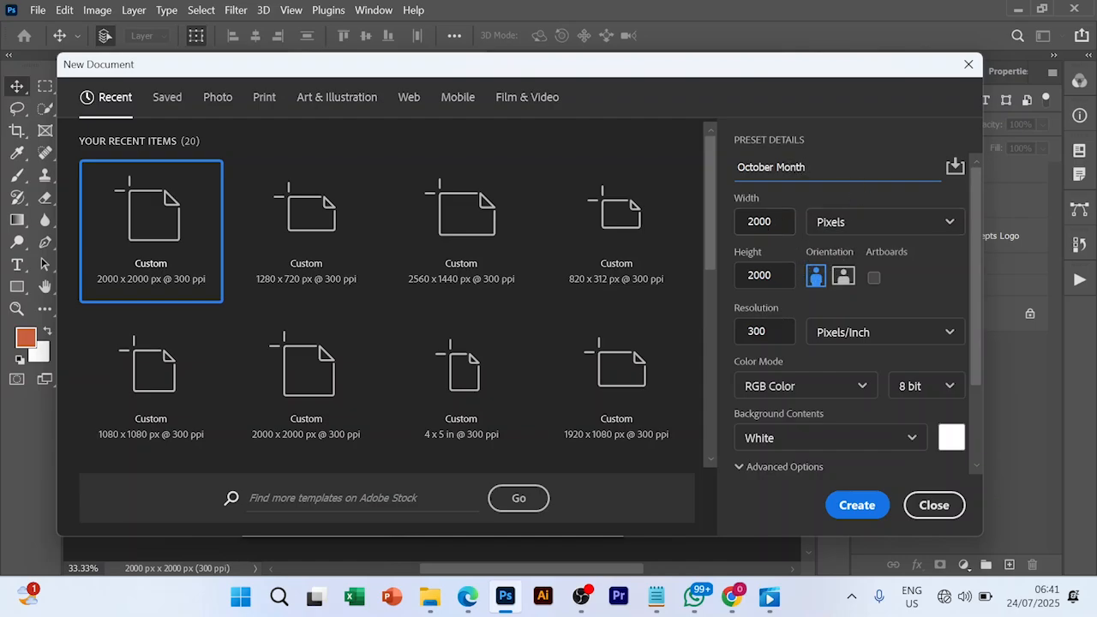
Create the 2000 x 2000 px October Month document and place the La Nubosidad sky image, scaled to about 93% to cover the canvas
click(854, 506)
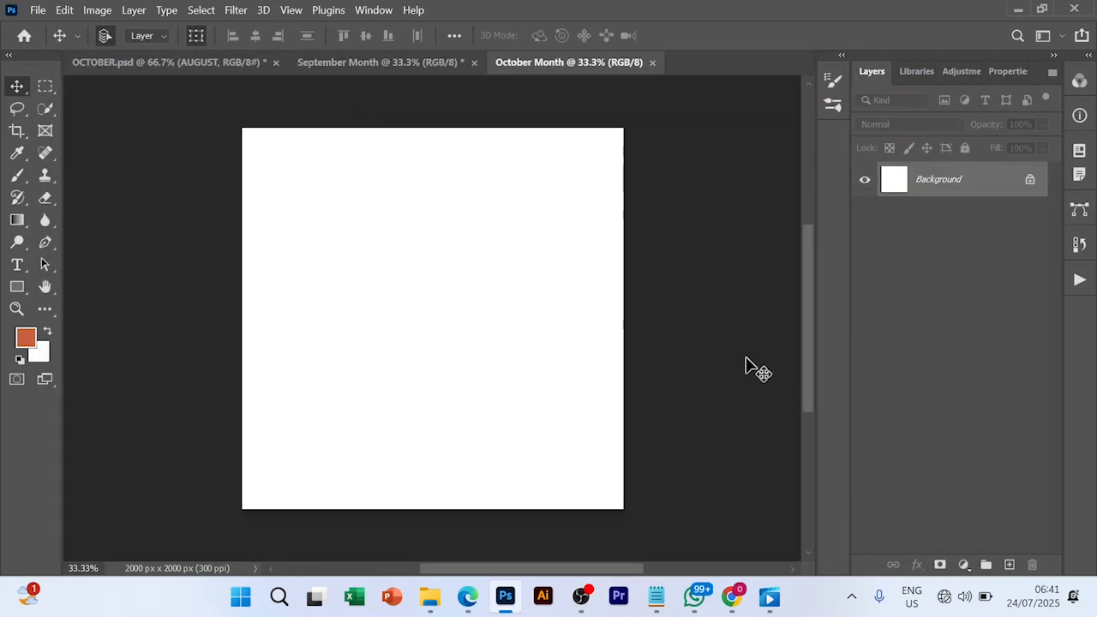
click(435, 597)
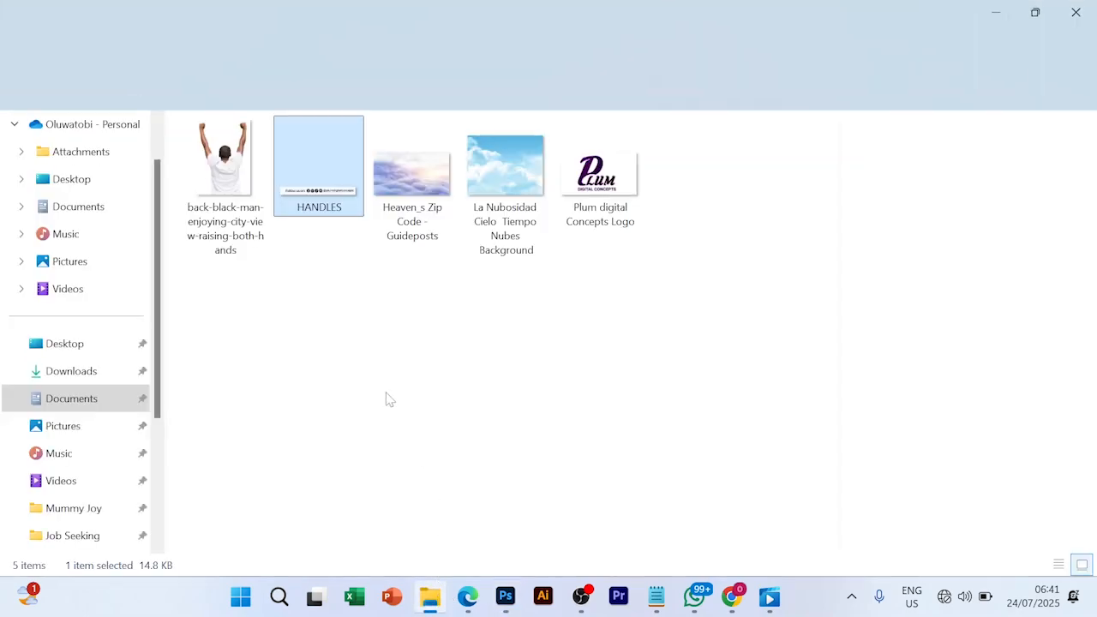
click(441, 221)
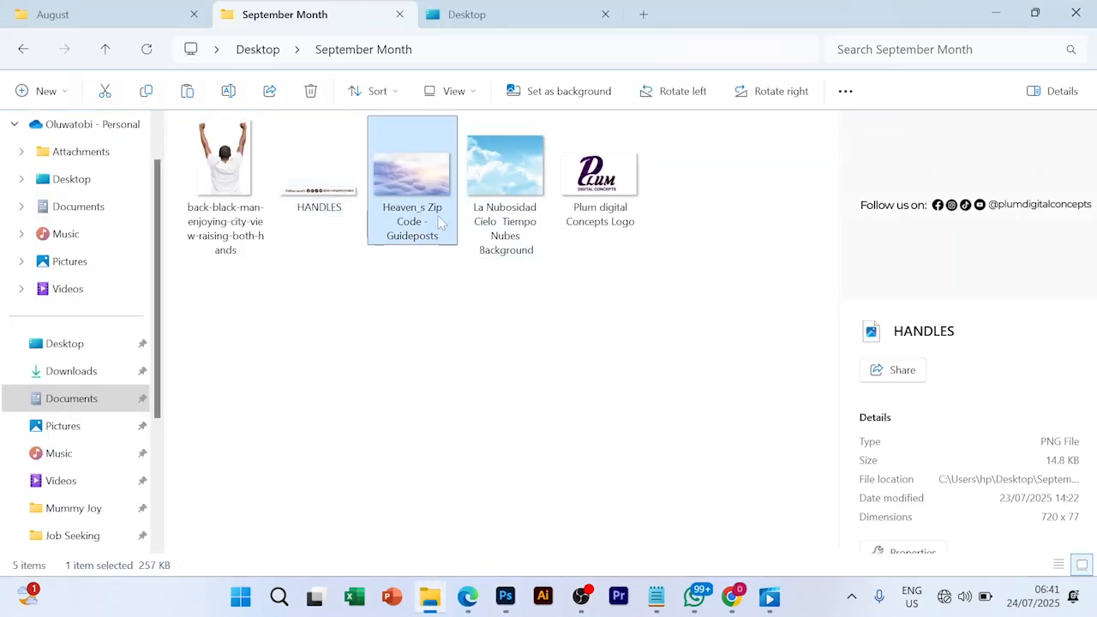
click(500, 214)
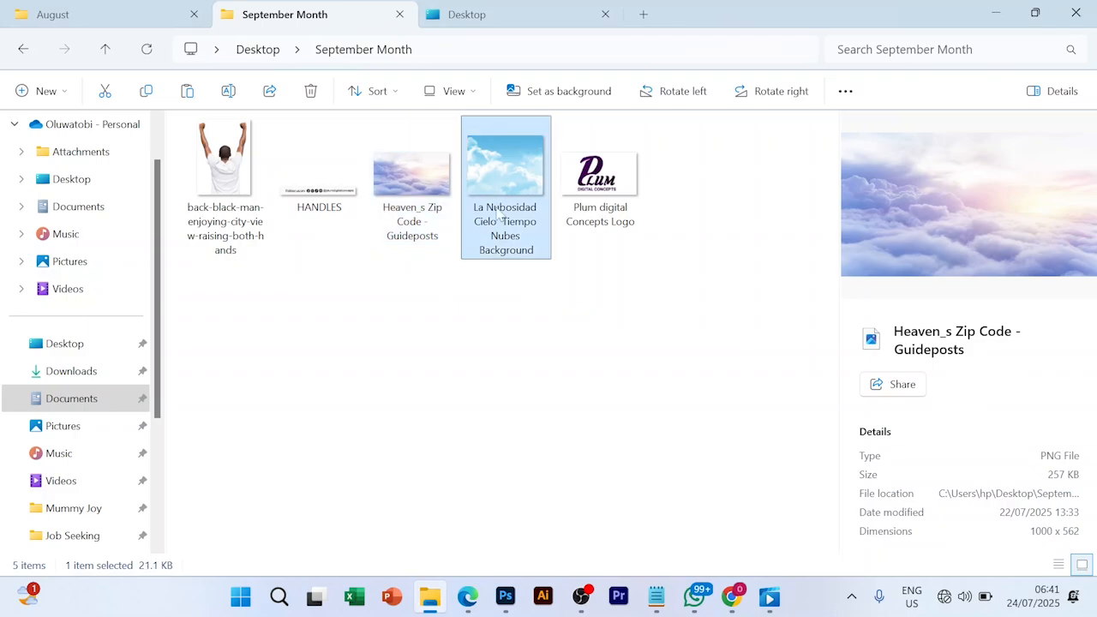
drag(500, 214, 405, 255)
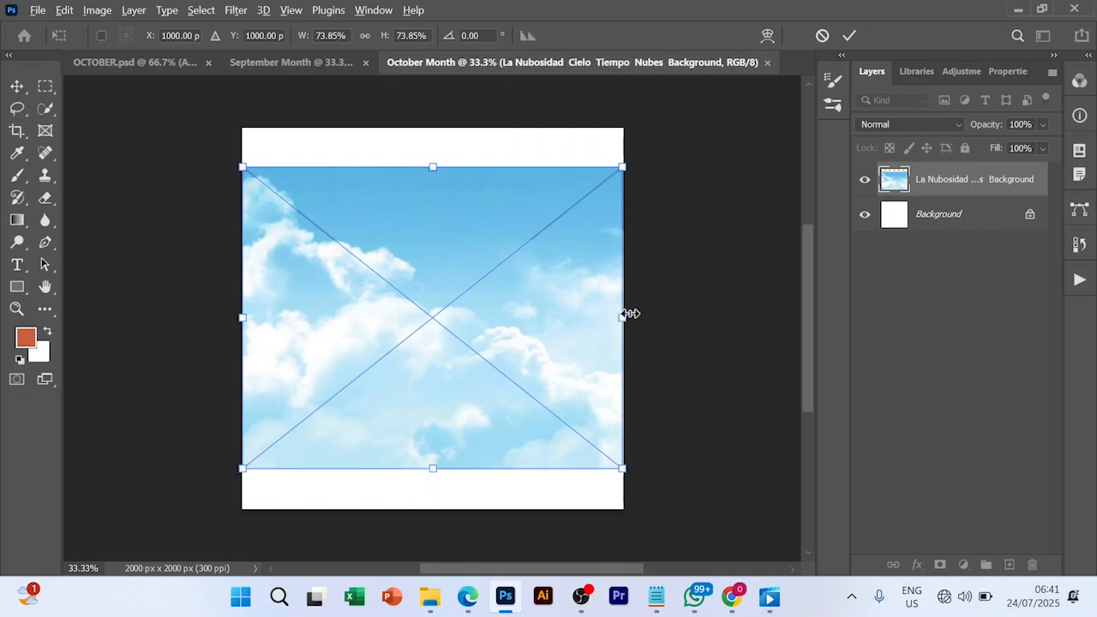
drag(626, 317, 675, 330)
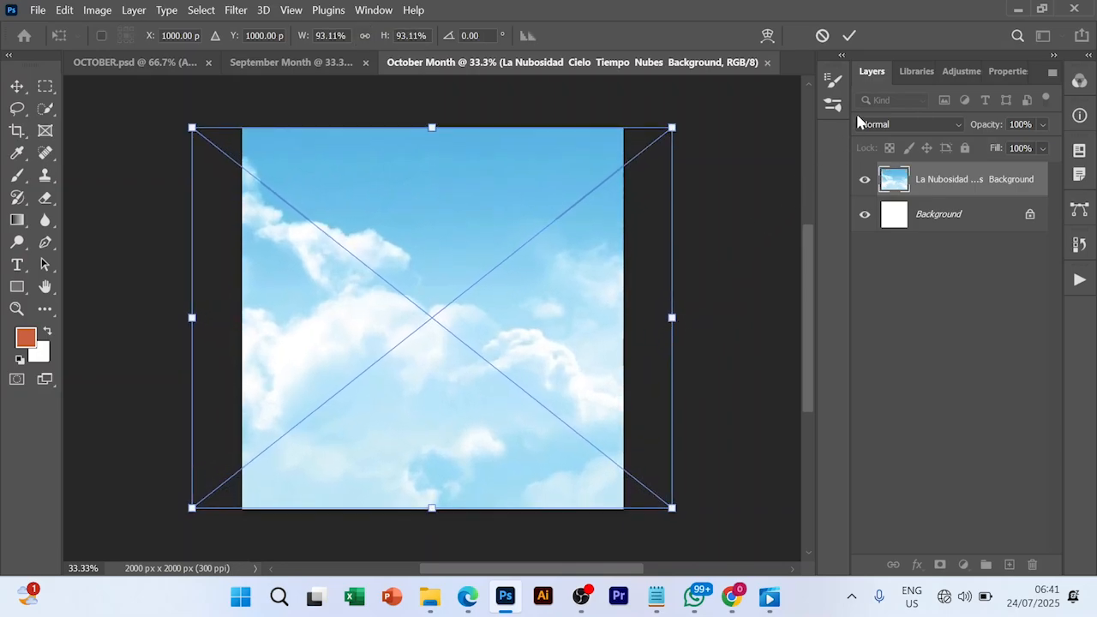
click(850, 36)
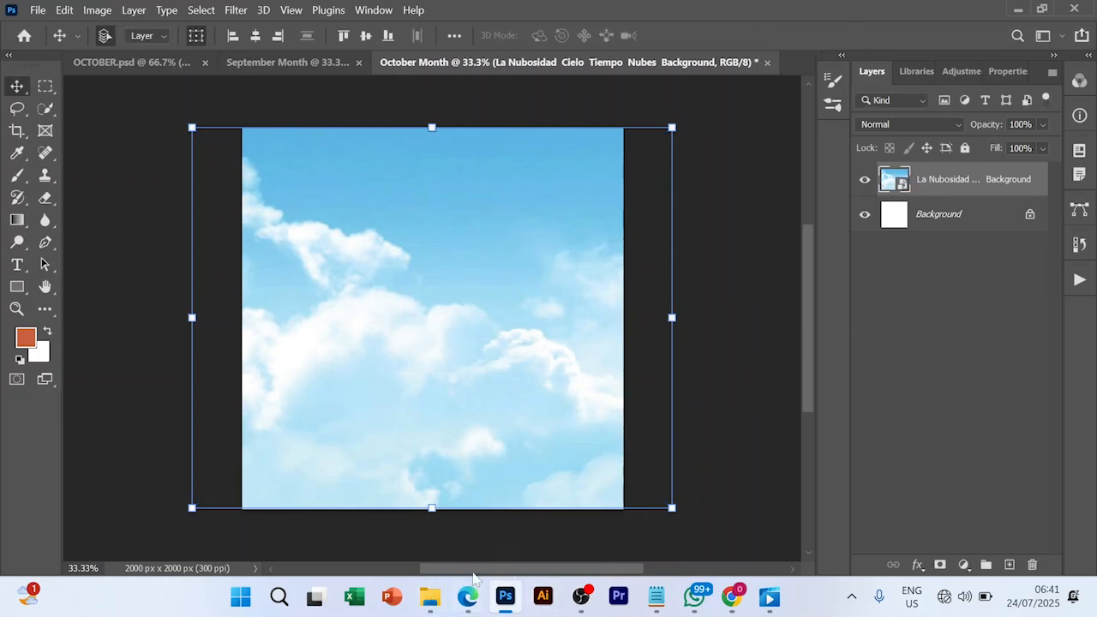
Place the Heaven_s Zip Code clouds image over the canvas's upper part, scaled to about 54% so it spans the full width
click(434, 605)
click(414, 206)
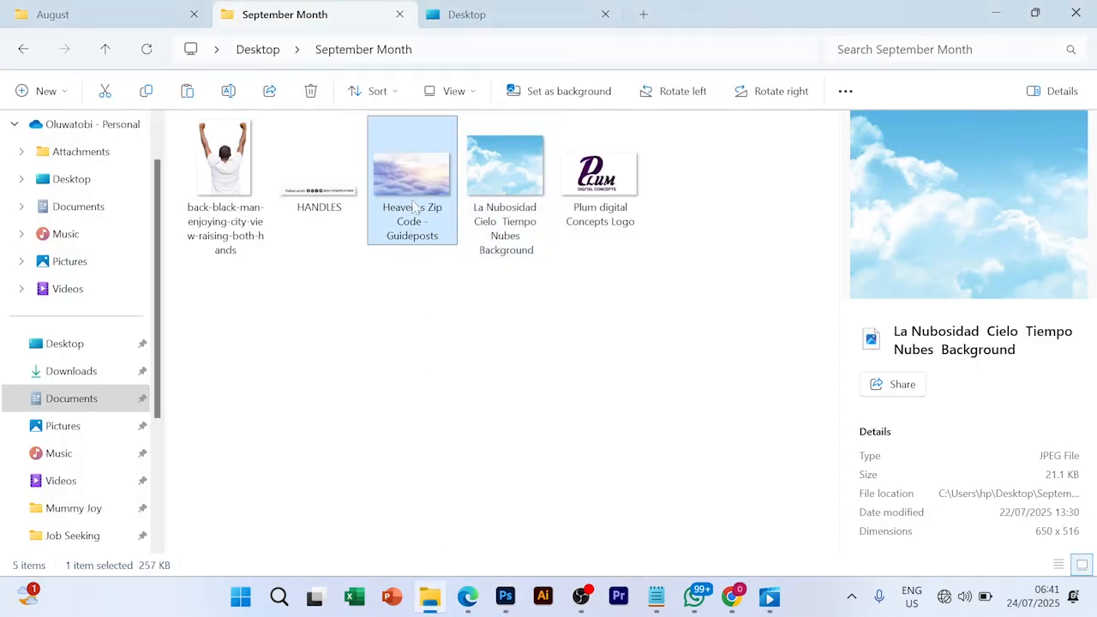
drag(414, 206, 430, 294)
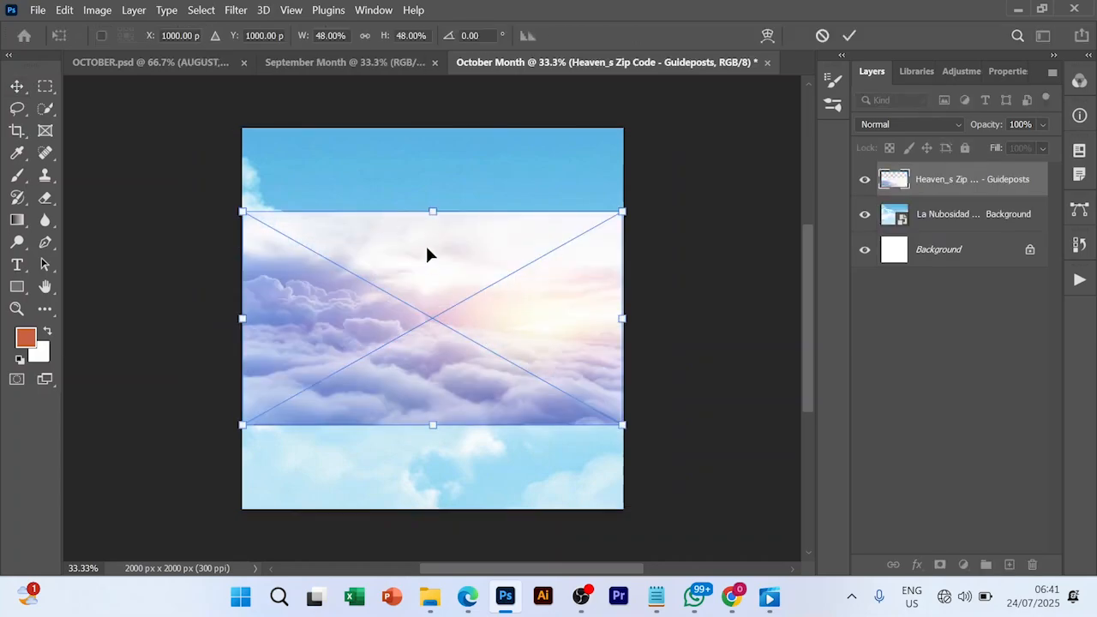
drag(428, 255, 427, 206)
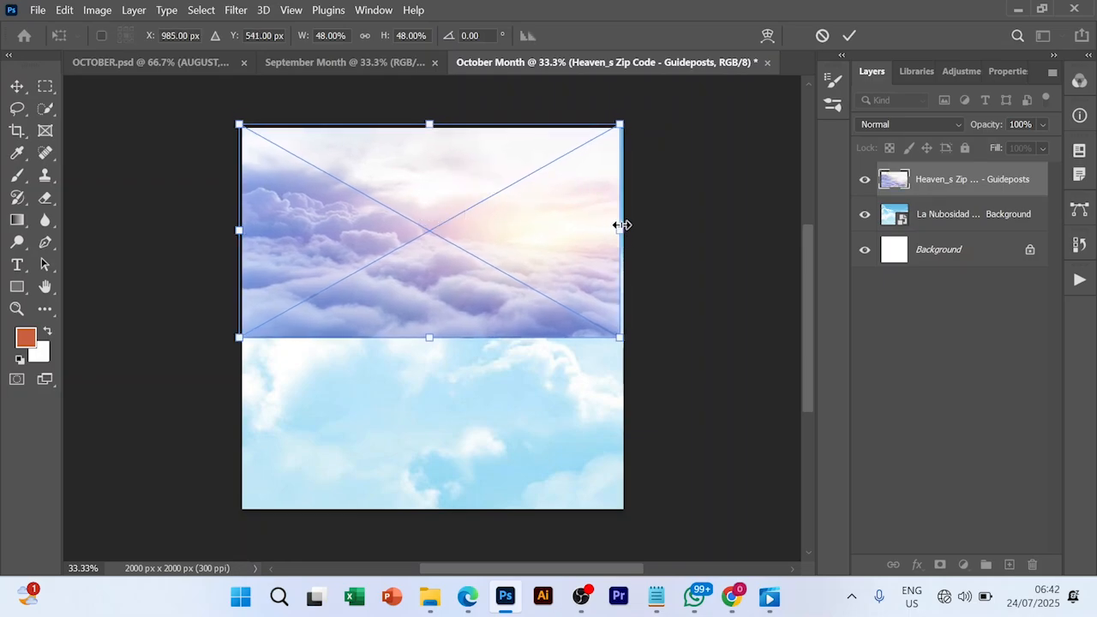
alt+drag(622, 225, 650, 245)
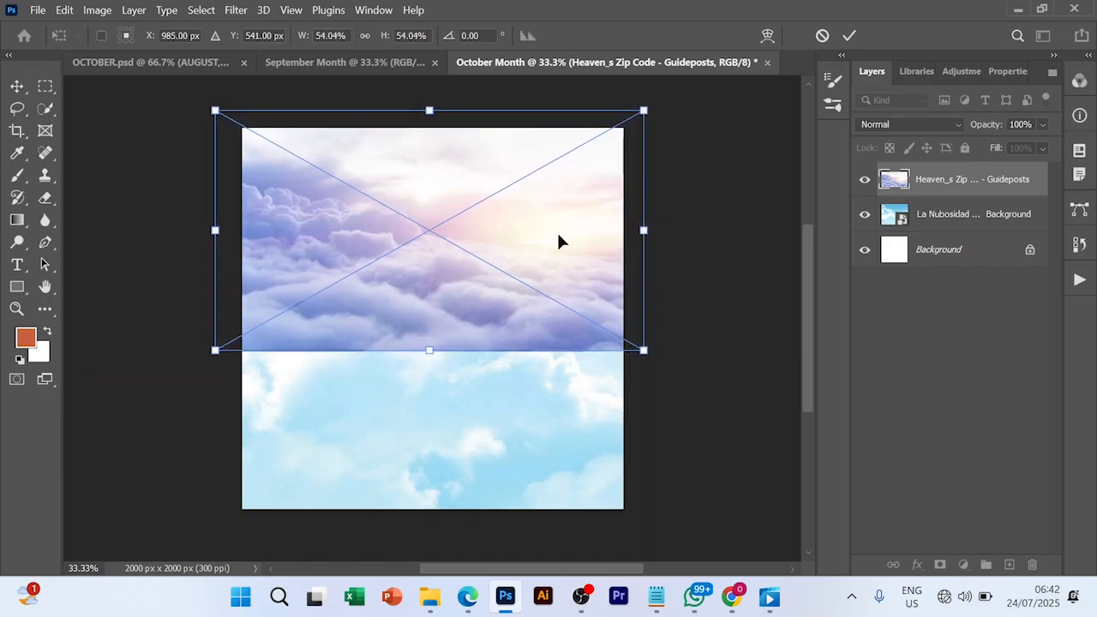
drag(558, 244, 558, 248)
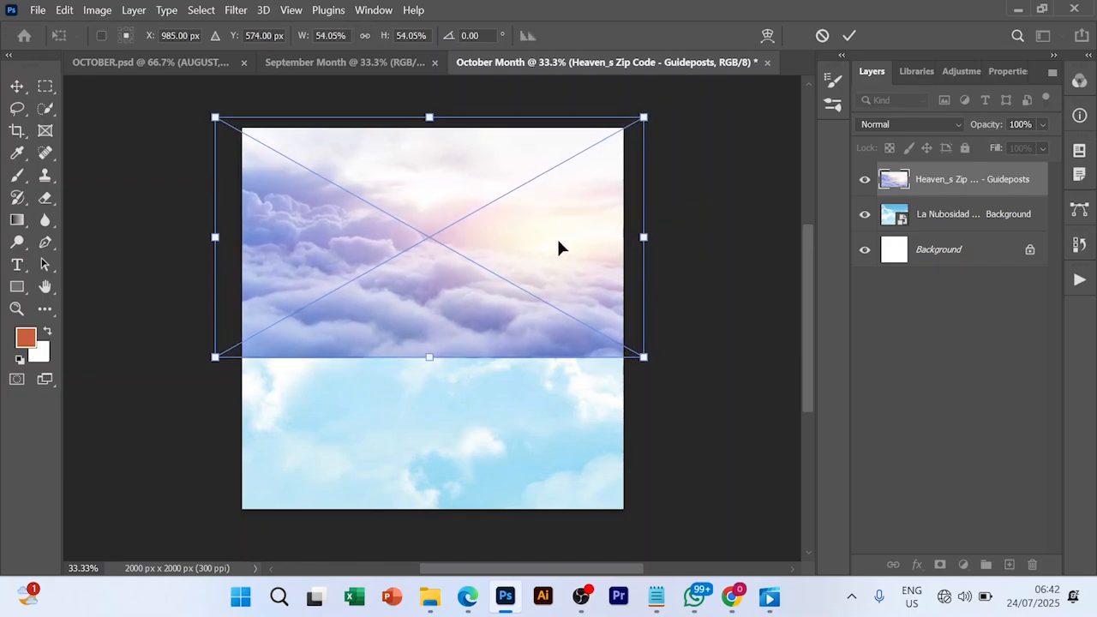
click(850, 36)
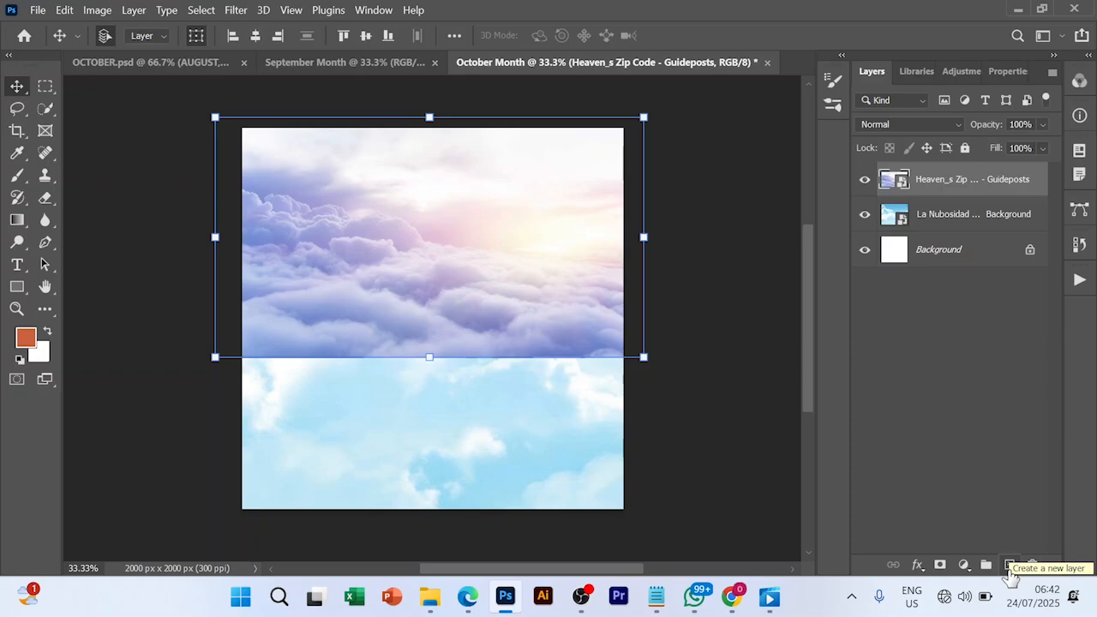
Add a new layer on top and paint white with a soft 2000 px brush across the seam between the two cloud images
click(1009, 565)
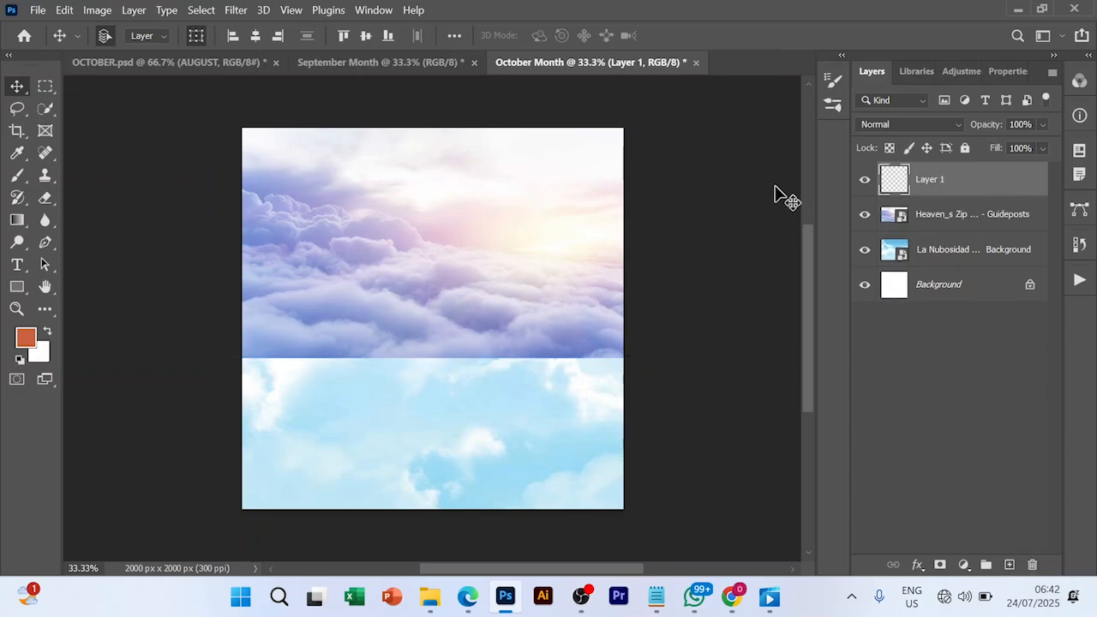
key(b)
key(bracketright)
key(bracketright)
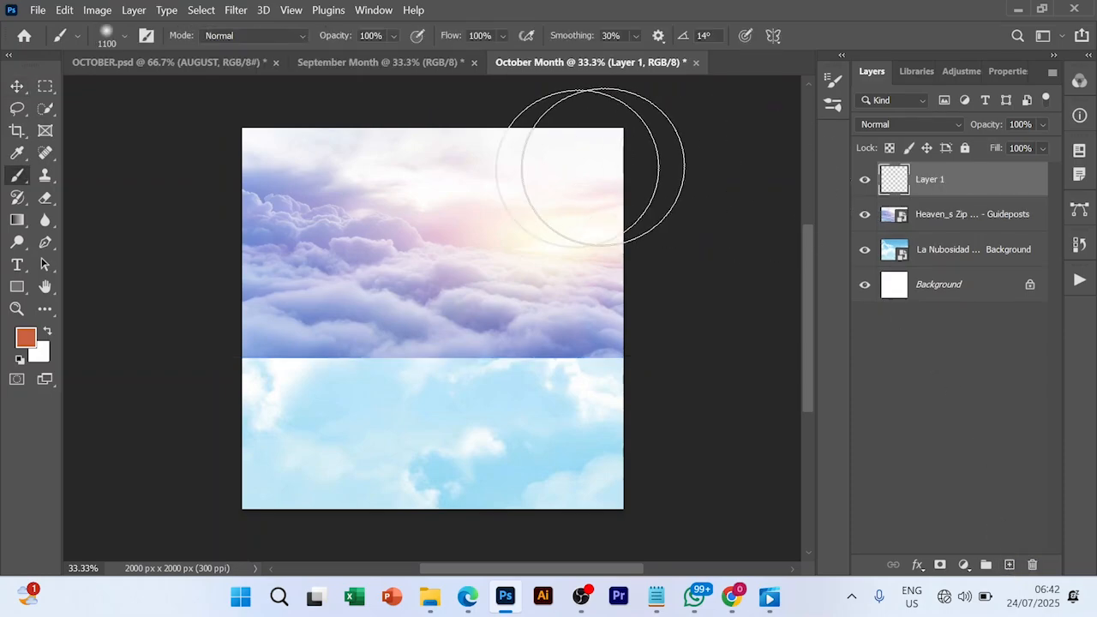
click(47, 332)
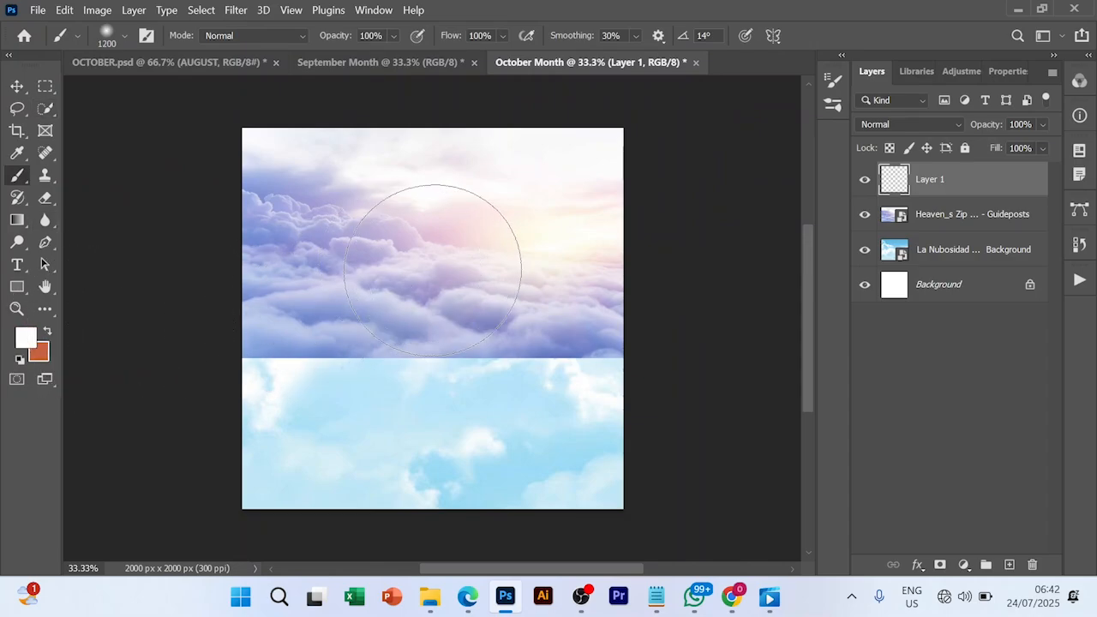
key(bracketright)
key(bracketright)
key(bracketright)
key(bracketright)
key(bracketright)
key(bracketright)
key(bracketright)
key(bracketright)
key(bracketright)
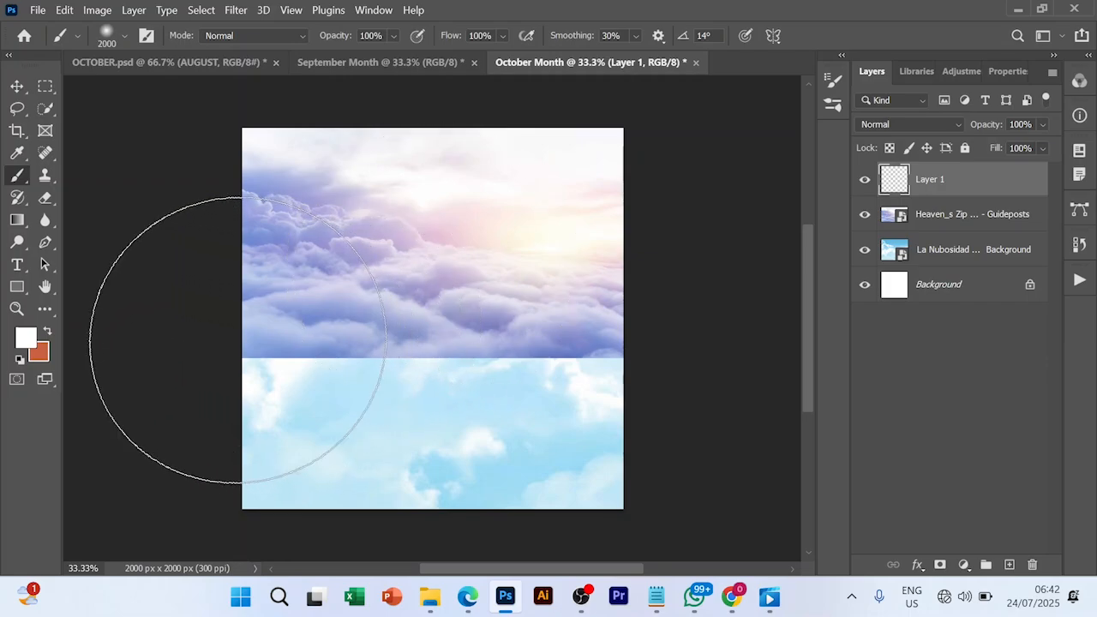
click(237, 339)
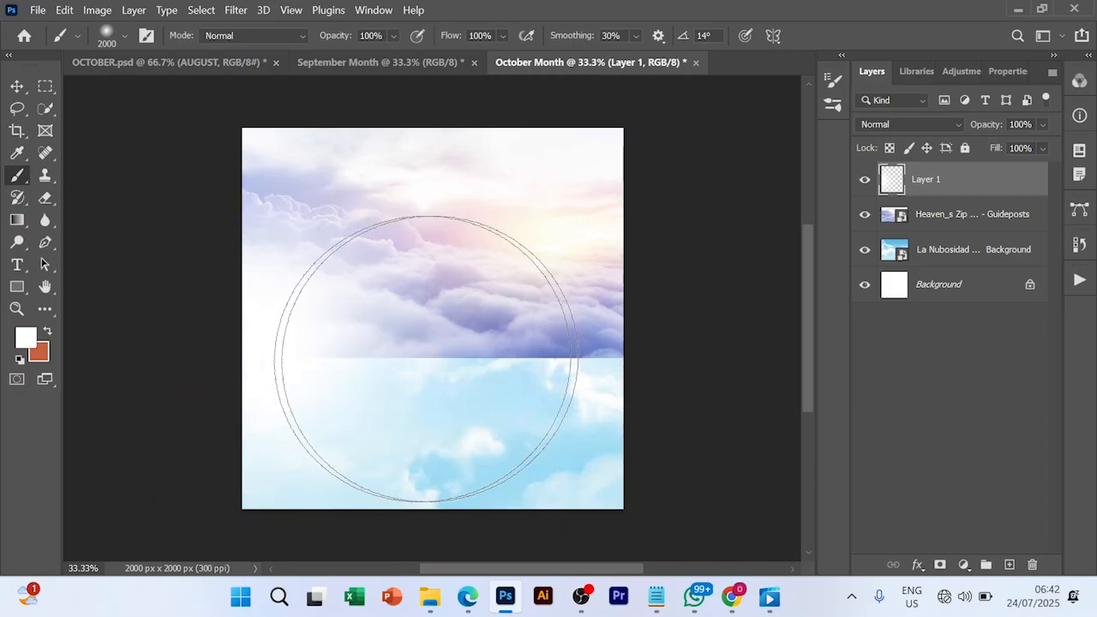
mouse_move(426, 358)
mouse_down()
mouse_move(489, 355)
mouse_move(540, 375)
mouse_up()
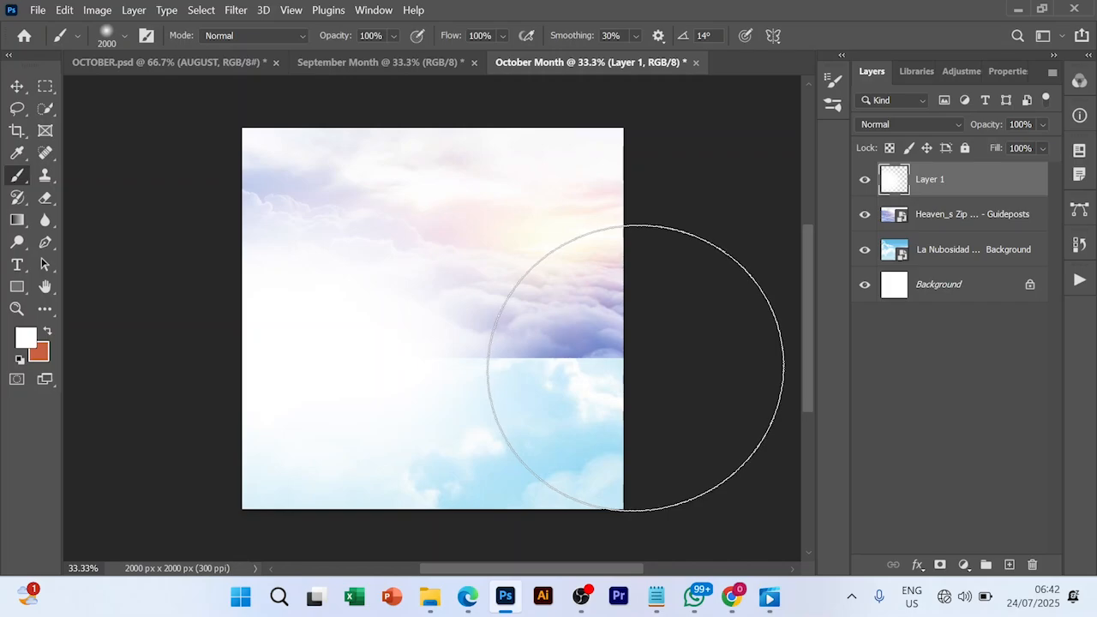
mouse_move(636, 367)
mouse_down()
mouse_move(583, 340)
mouse_move(528, 342)
mouse_up()
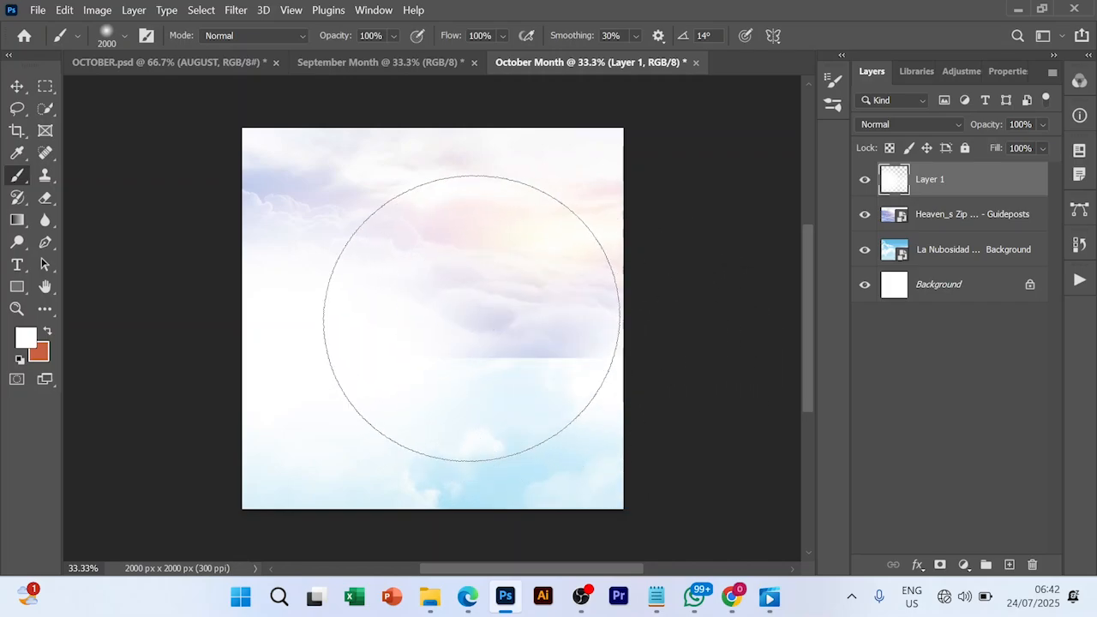
Reduce the brush to 1700 px and paint white over the remaining seam in the canvas's right half
key(bracketleft)
key(bracketleft)
key(bracketleft)
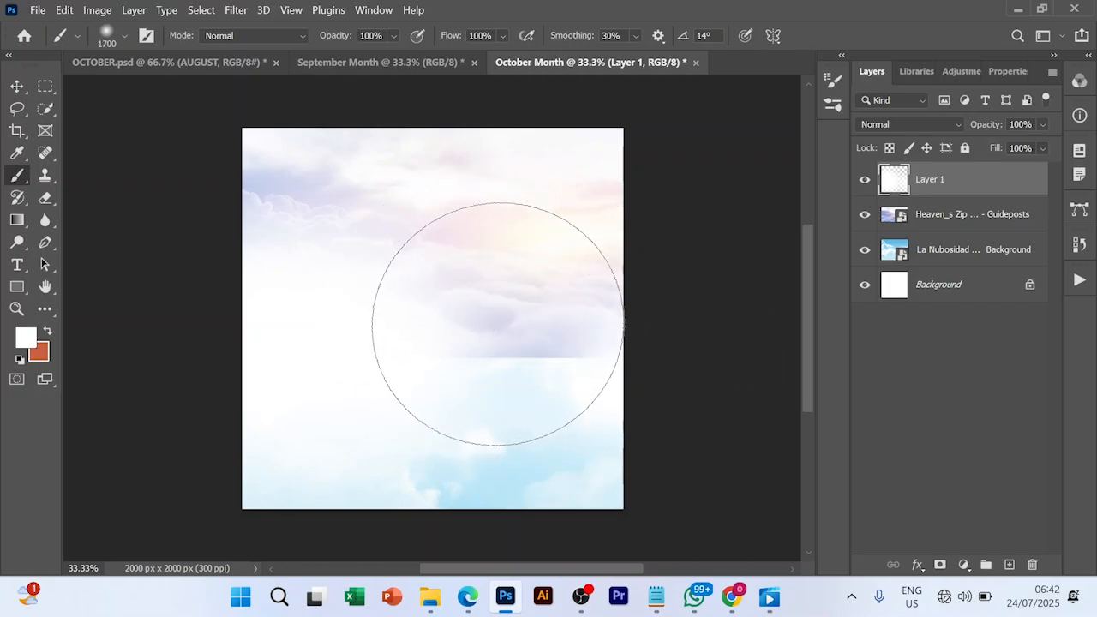
click(498, 323)
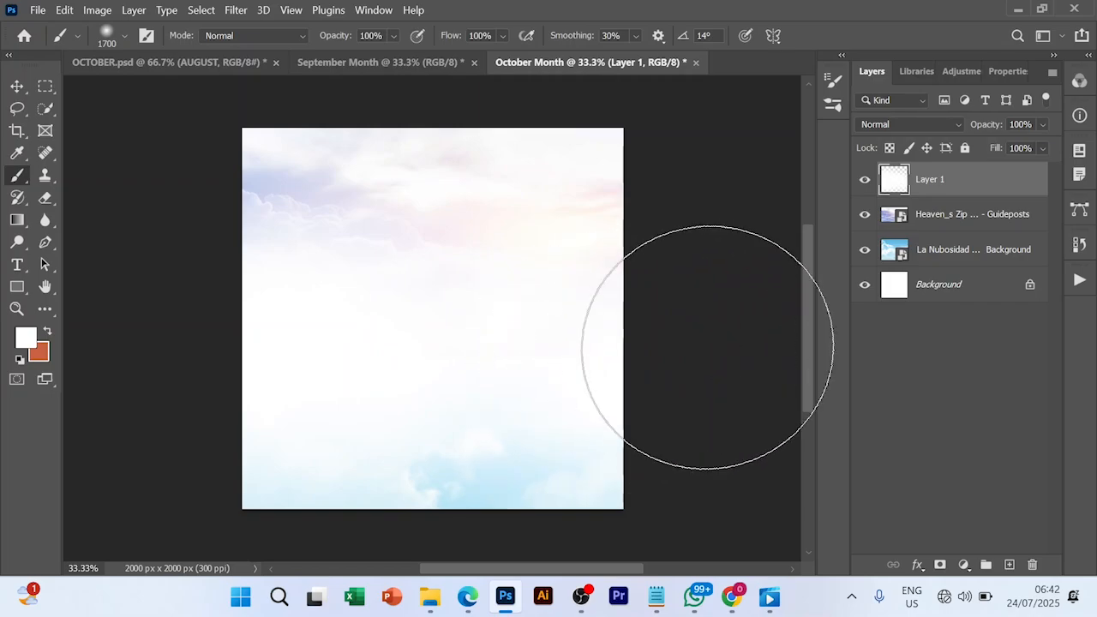
key(v)
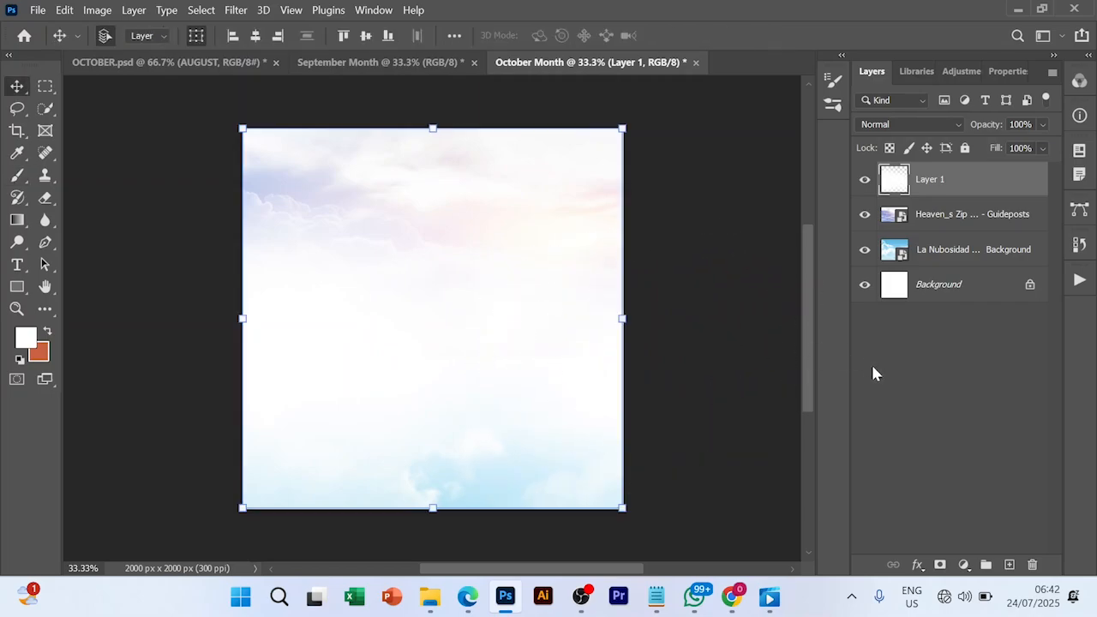
Group Layer 1 with the two cloud image layers and name the group BG
click(932, 445)
click(947, 181)
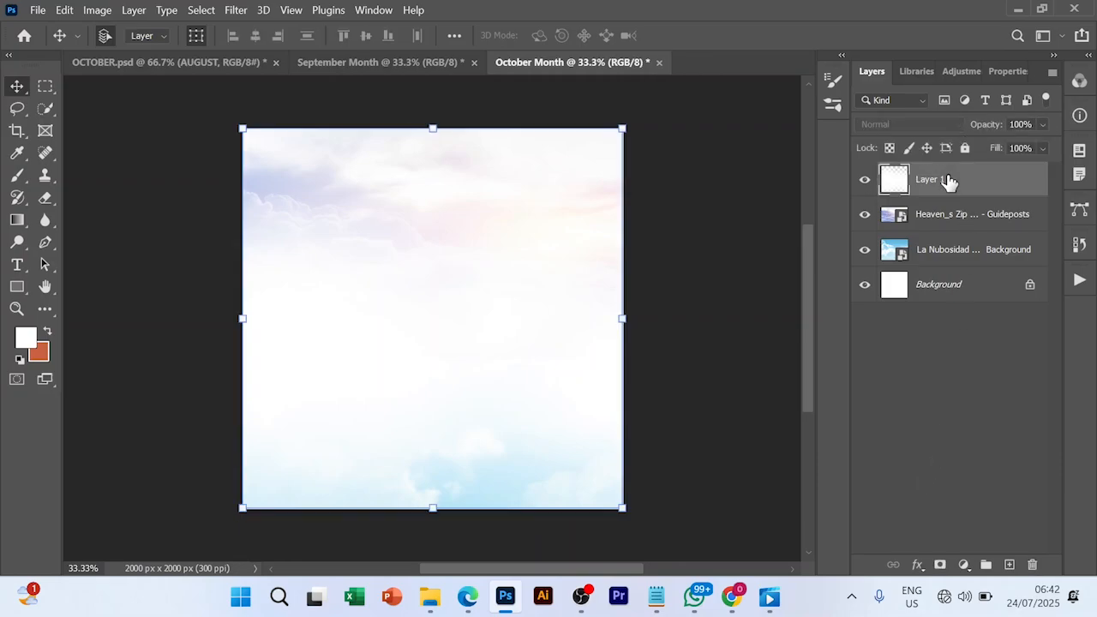
shift+click(954, 249)
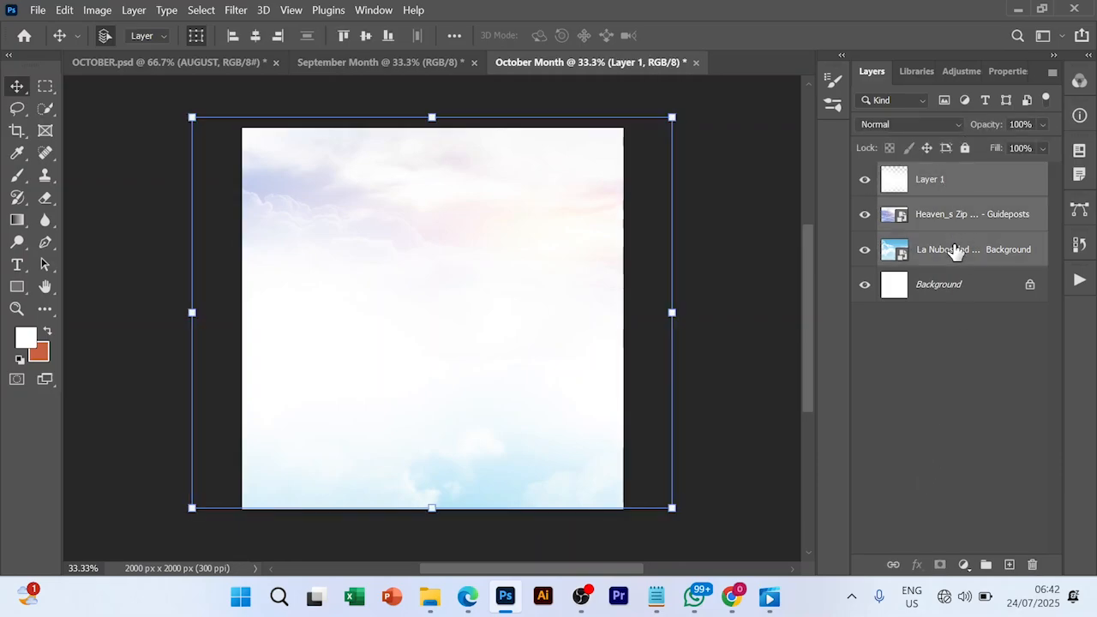
key(ctrl+g)
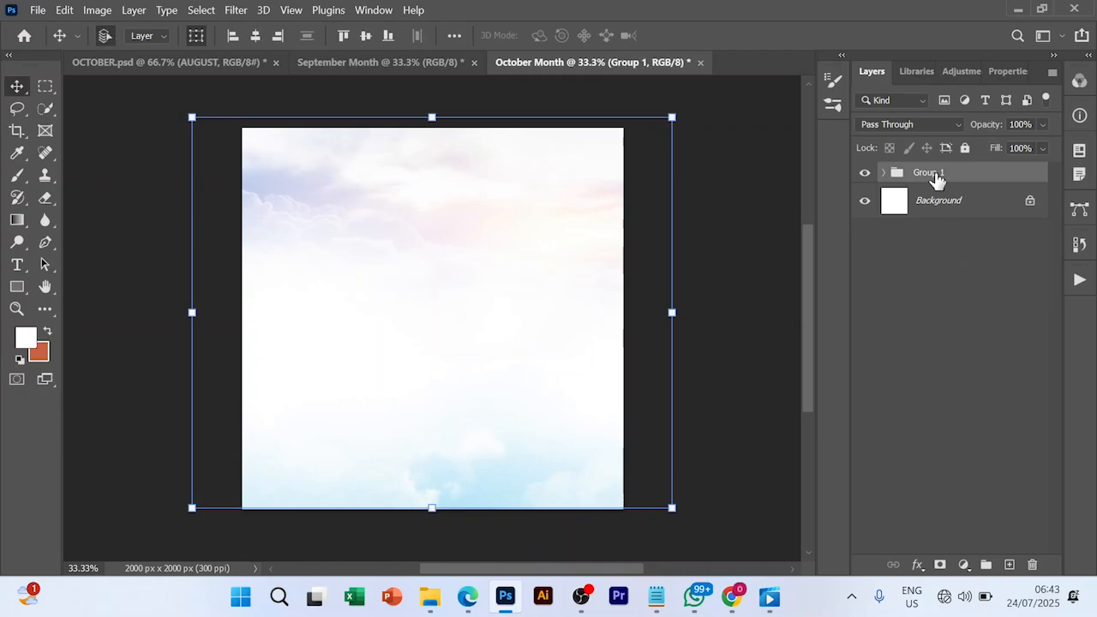
double_click(932, 175)
text(BG)
key(Return)
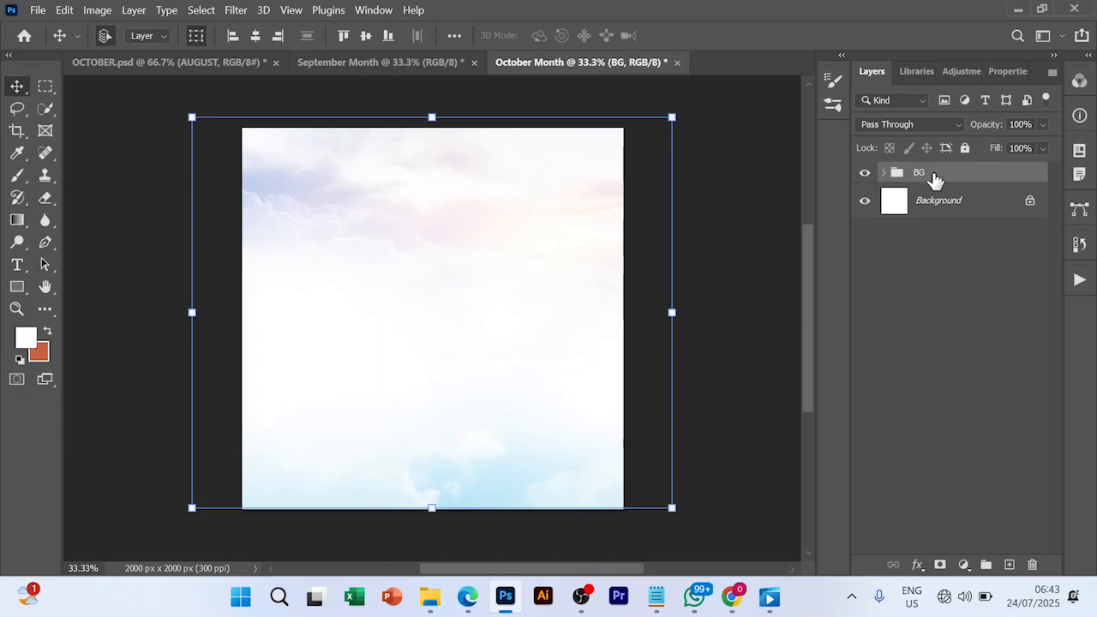
click(932, 291)
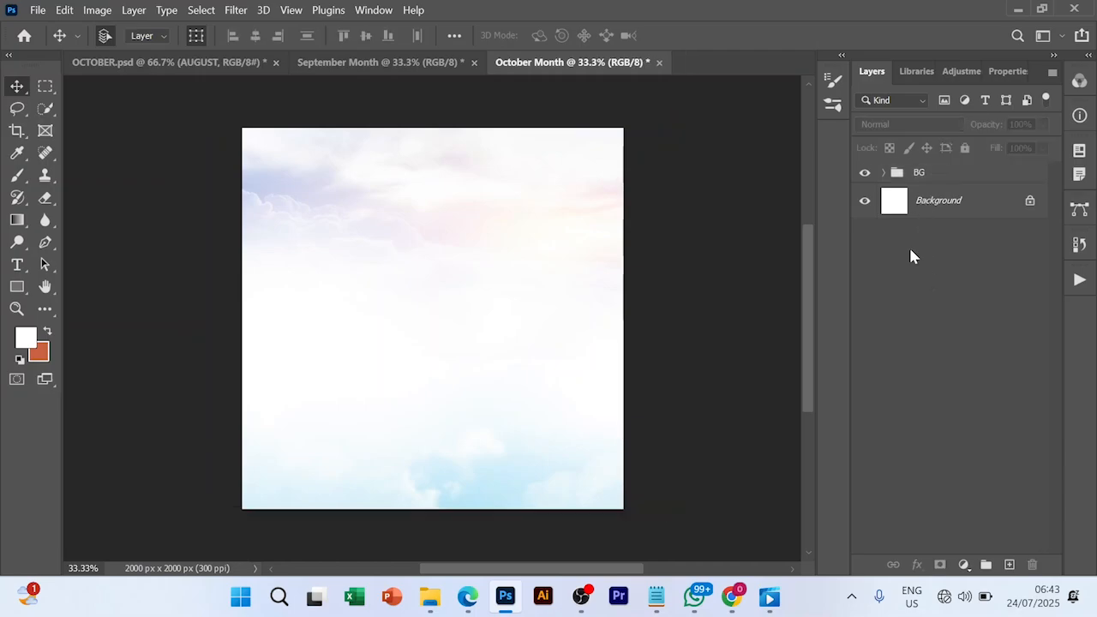
Place the image of the man with raised hands, scaled to about 32.5%, low on the canvas and centred horizontally
click(430, 597)
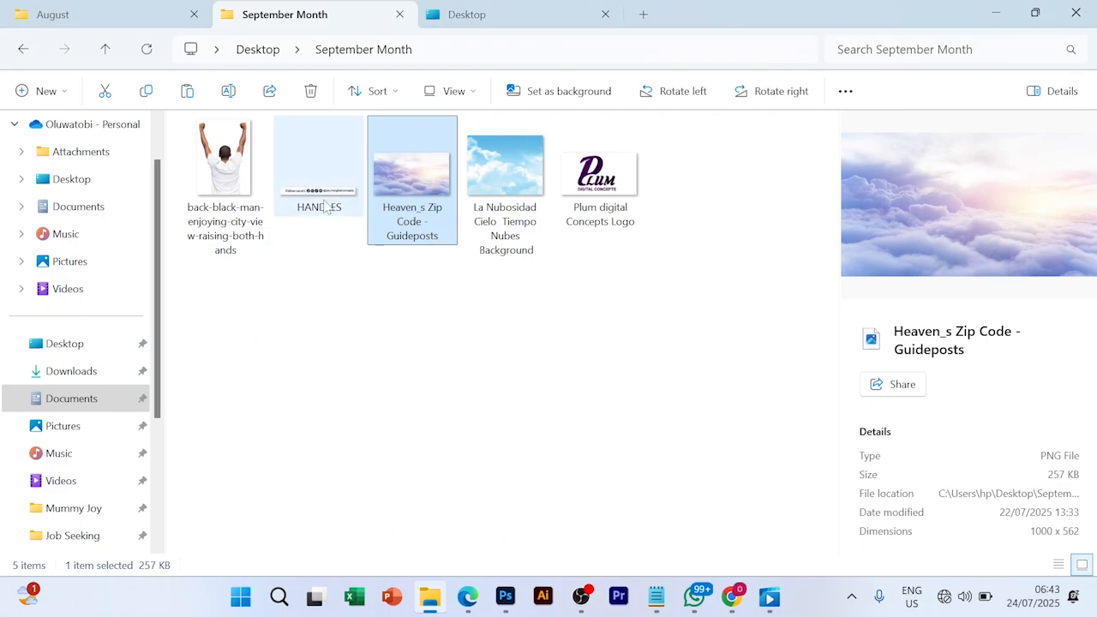
drag(238, 178, 479, 394)
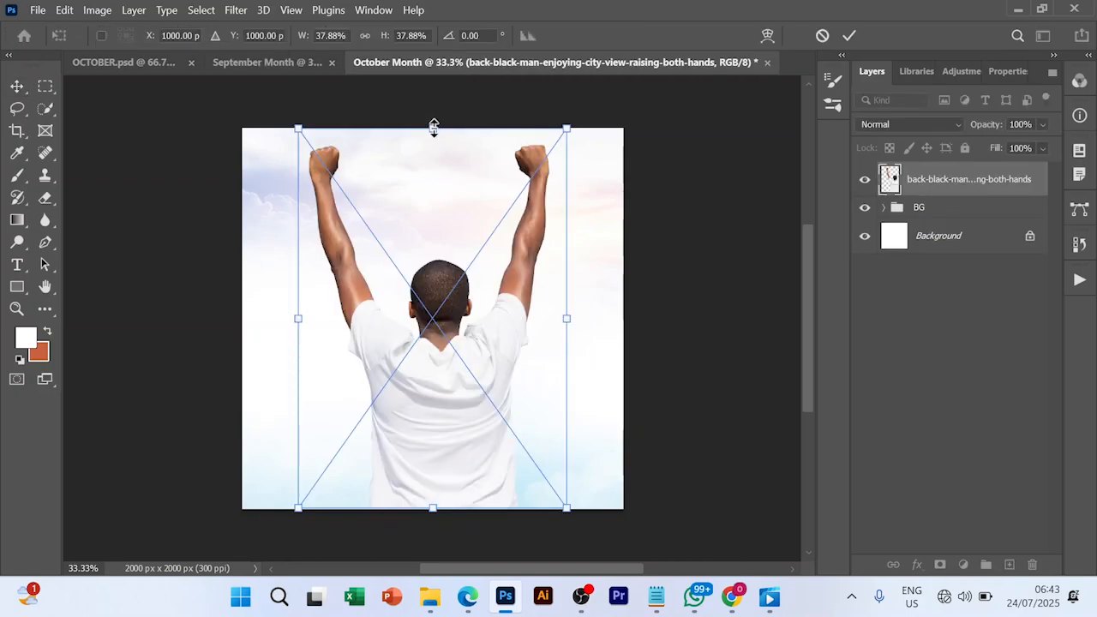
drag(433, 127, 434, 155)
drag(437, 294, 435, 341)
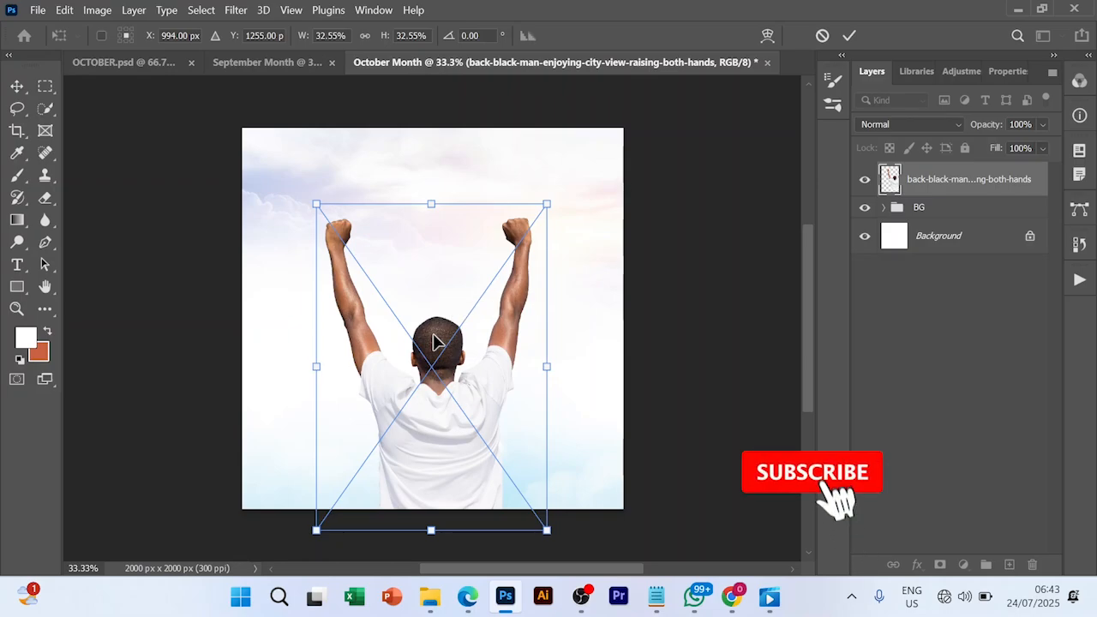
click(848, 40)
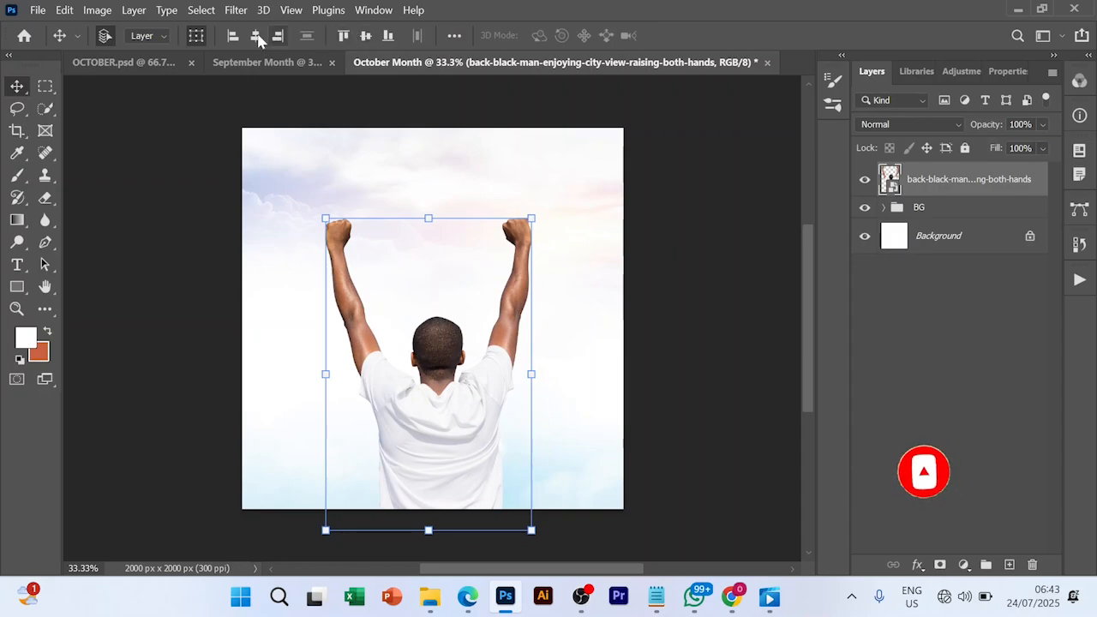
click(255, 37)
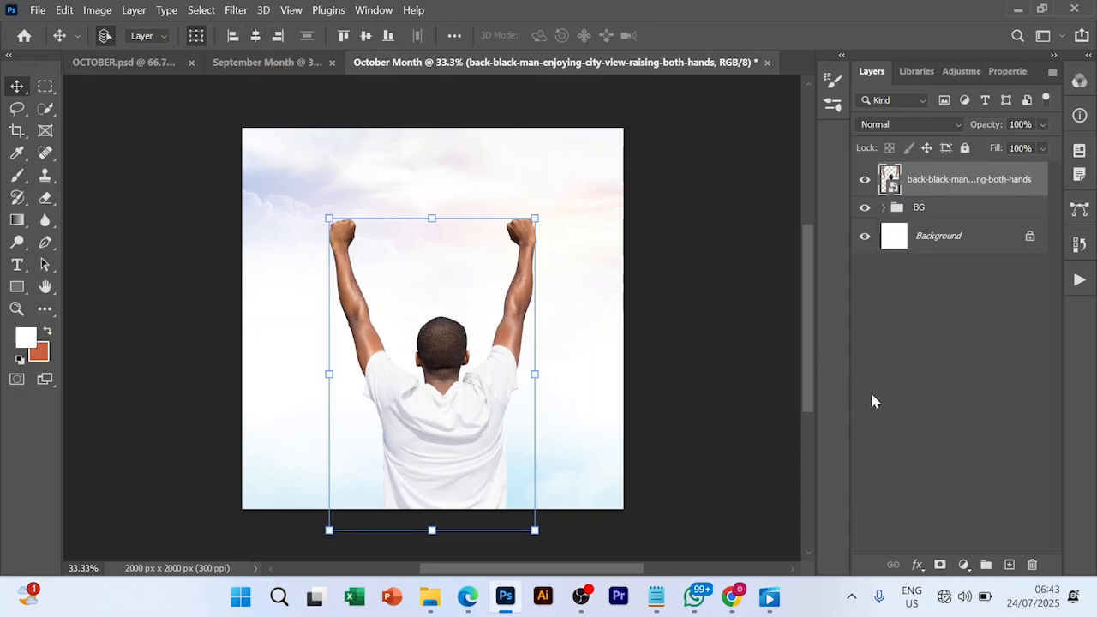
click(888, 410)
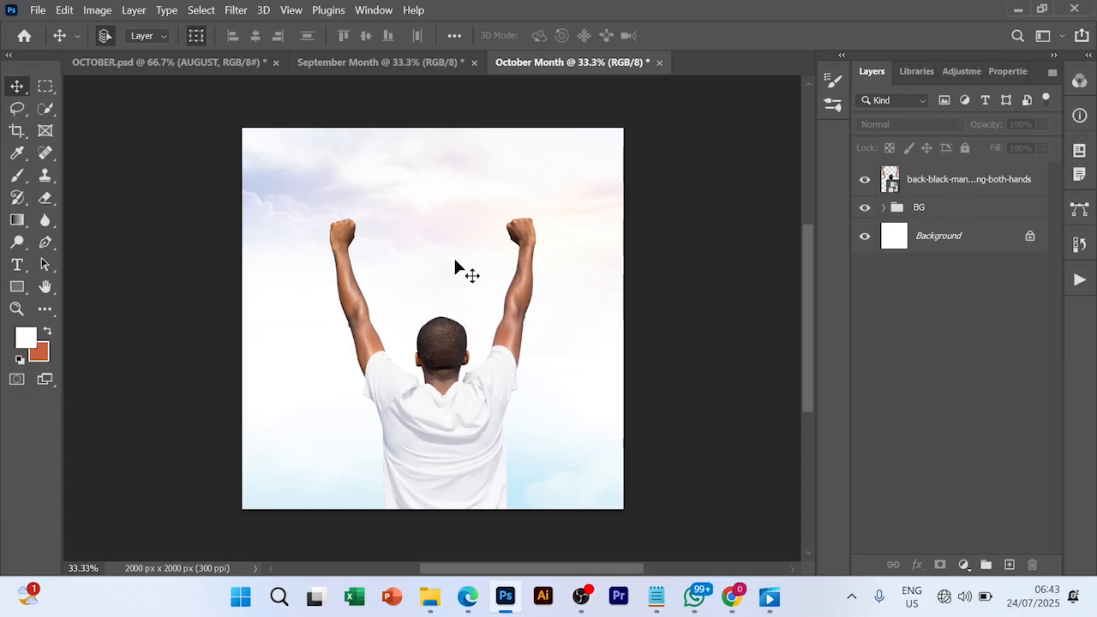
Add the text SEPTEMBER in Trouble Font at 72 pt, starting between the man's raised fists
key(t)
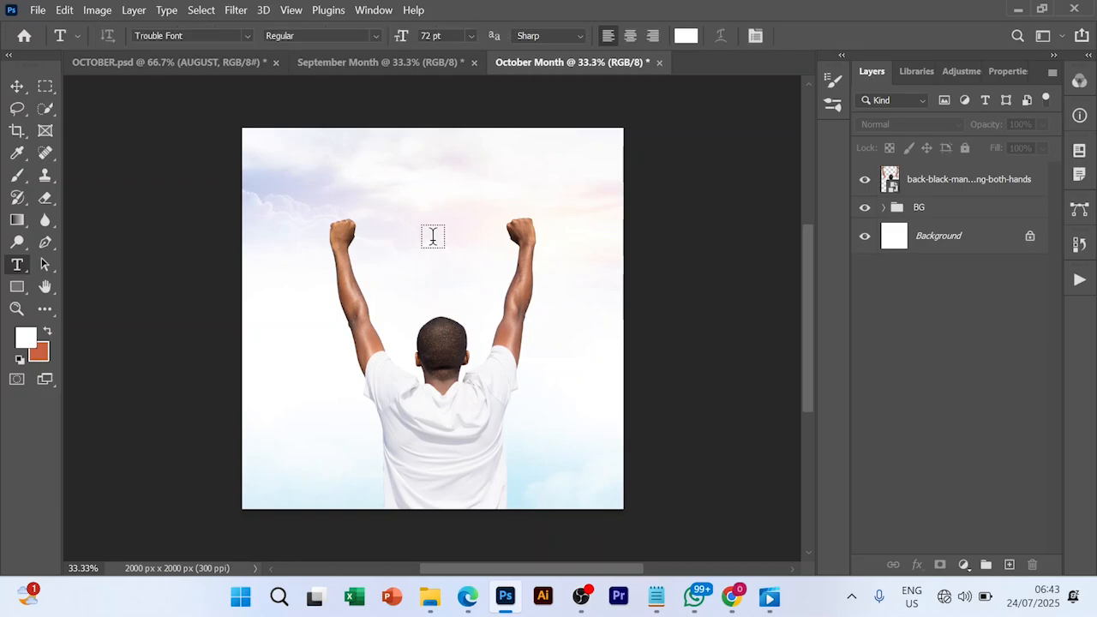
click(433, 236)
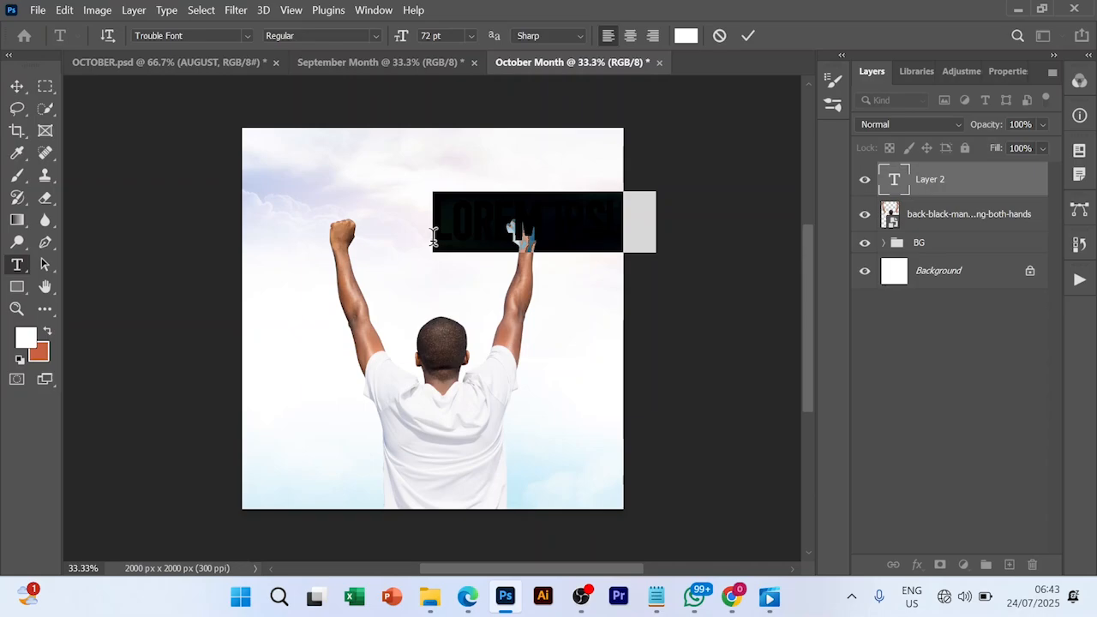
text(OC)
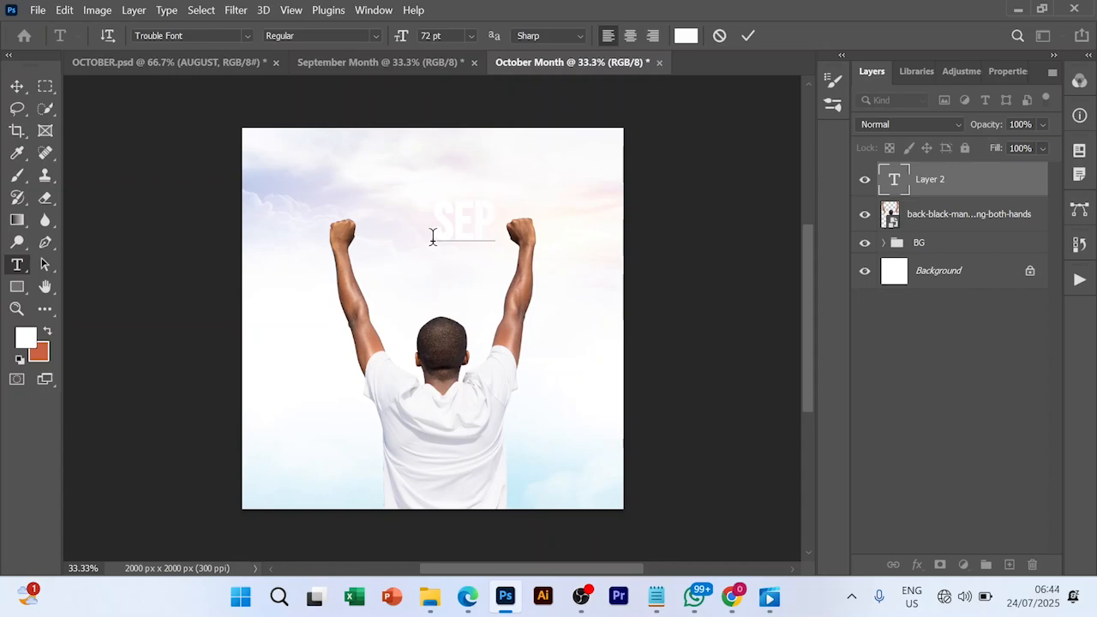
text(PTEMBER)
Recolour the whole SEPTEMBER text to the orange background colour c96140
key(ctrl+a)
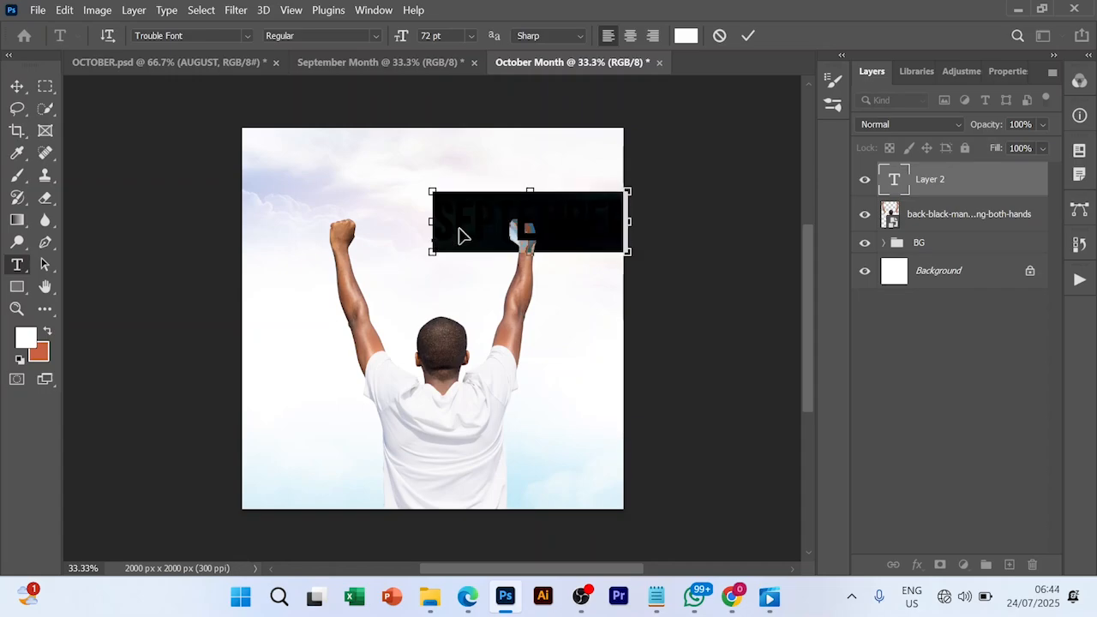
click(1006, 71)
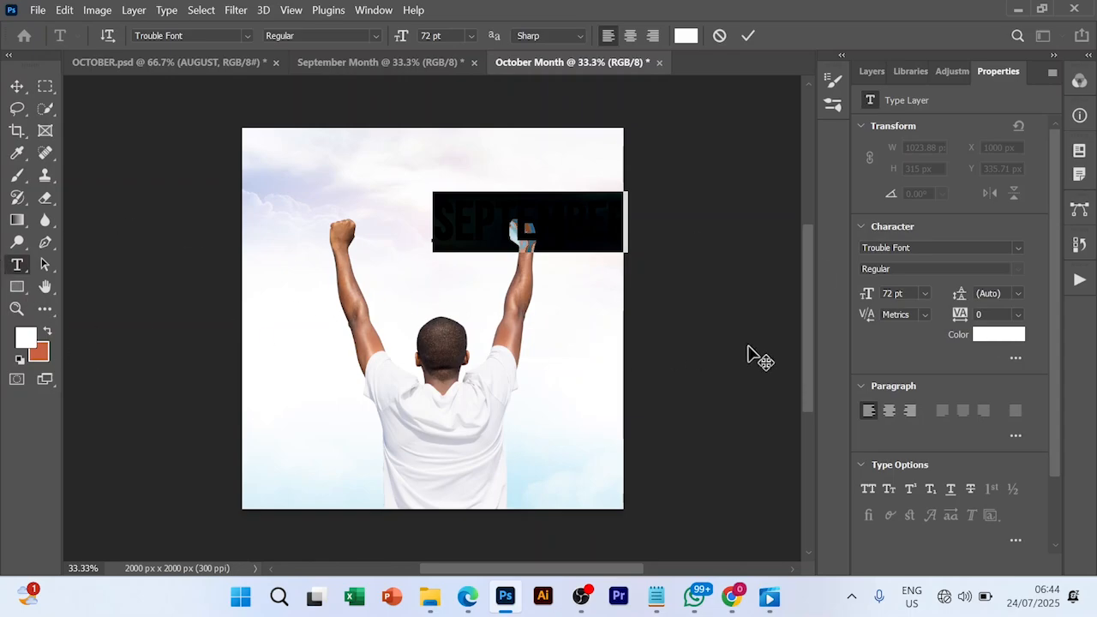
click(1001, 340)
click(1004, 346)
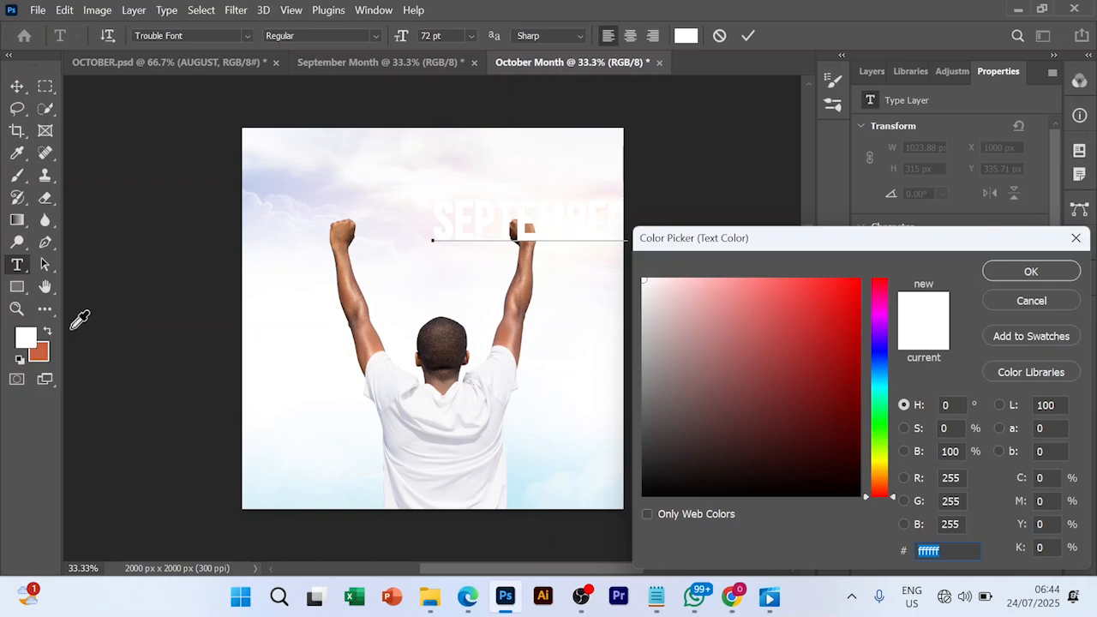
click(49, 353)
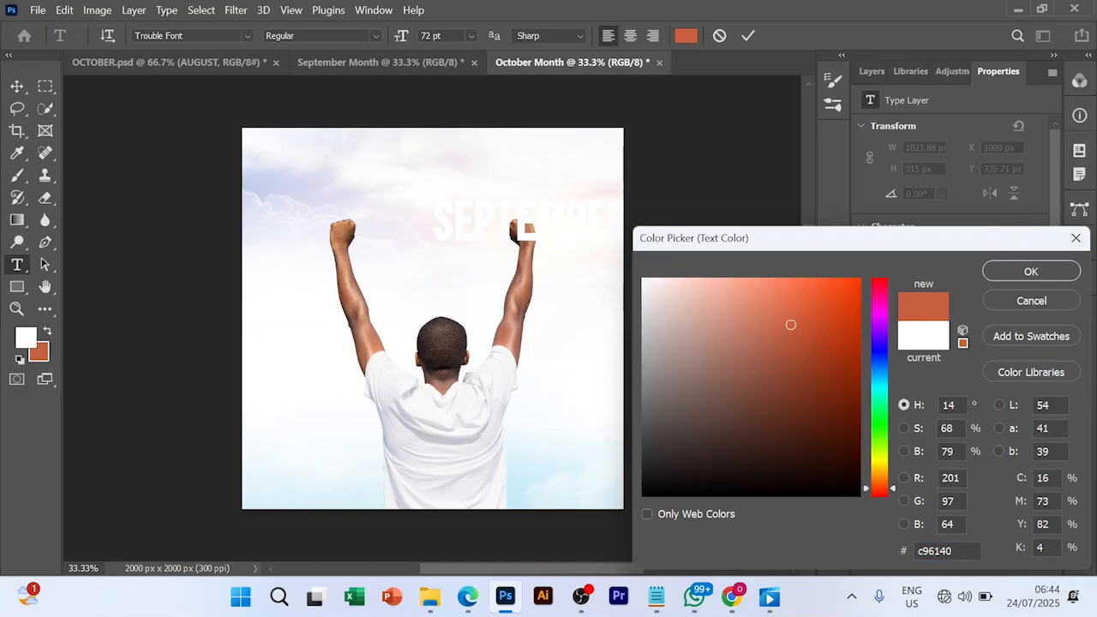
click(1031, 271)
double_click(613, 221)
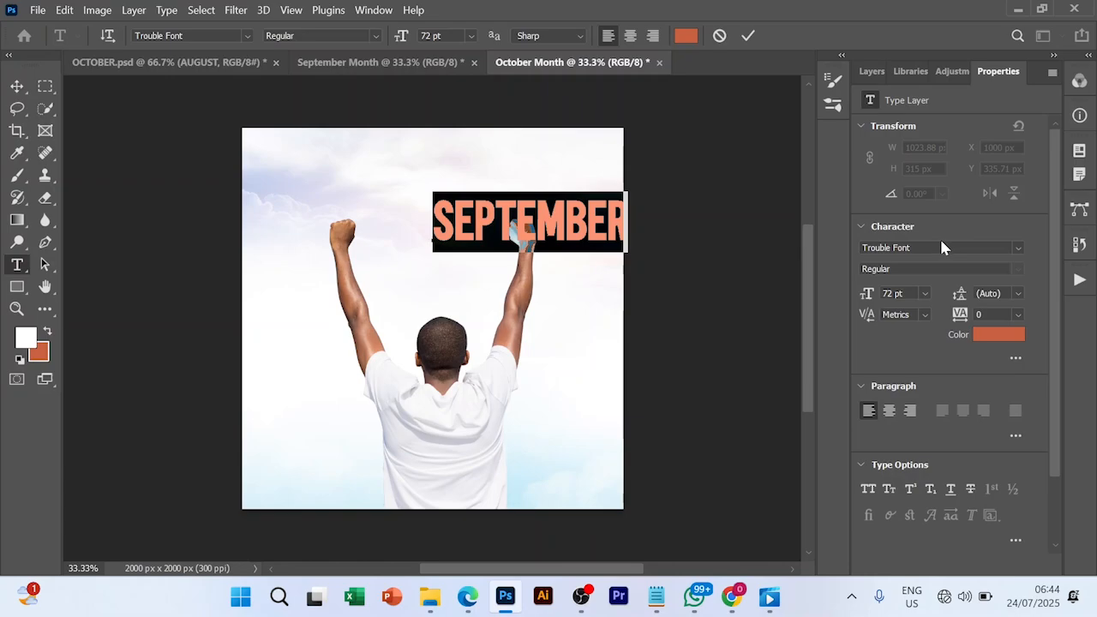
mouse_move(862, 248)
mouse_down()
mouse_move(910, 247)
mouse_move(876, 247)
mouse_up()
click(749, 36)
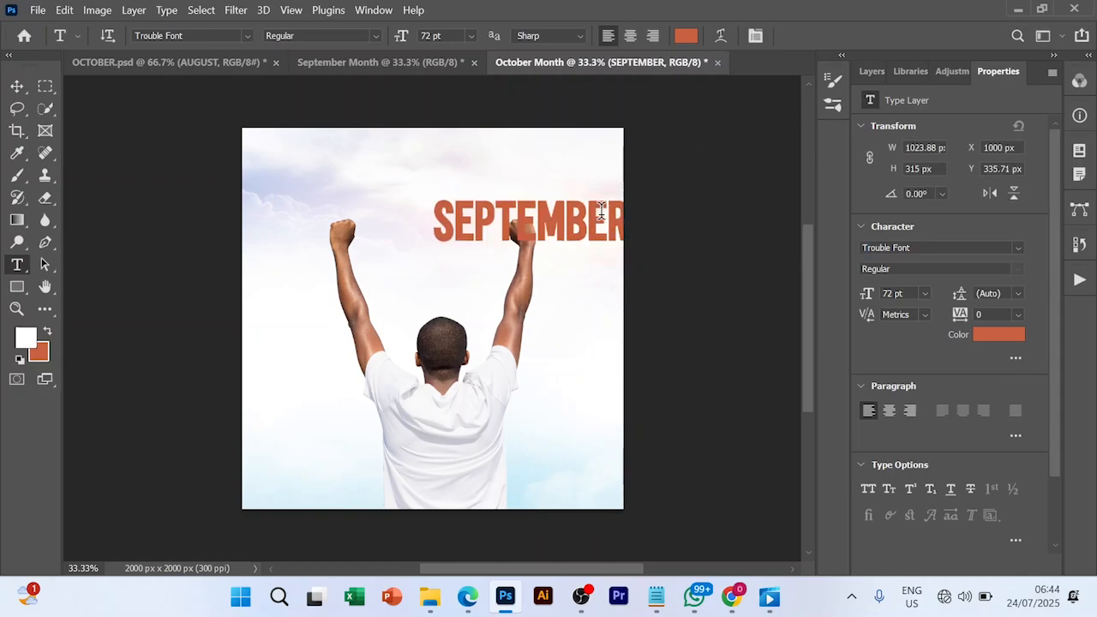
Scale SEPTEMBER to about 128.87%, place it across the man's fists and centre it horizontally on the canvas
key(v)
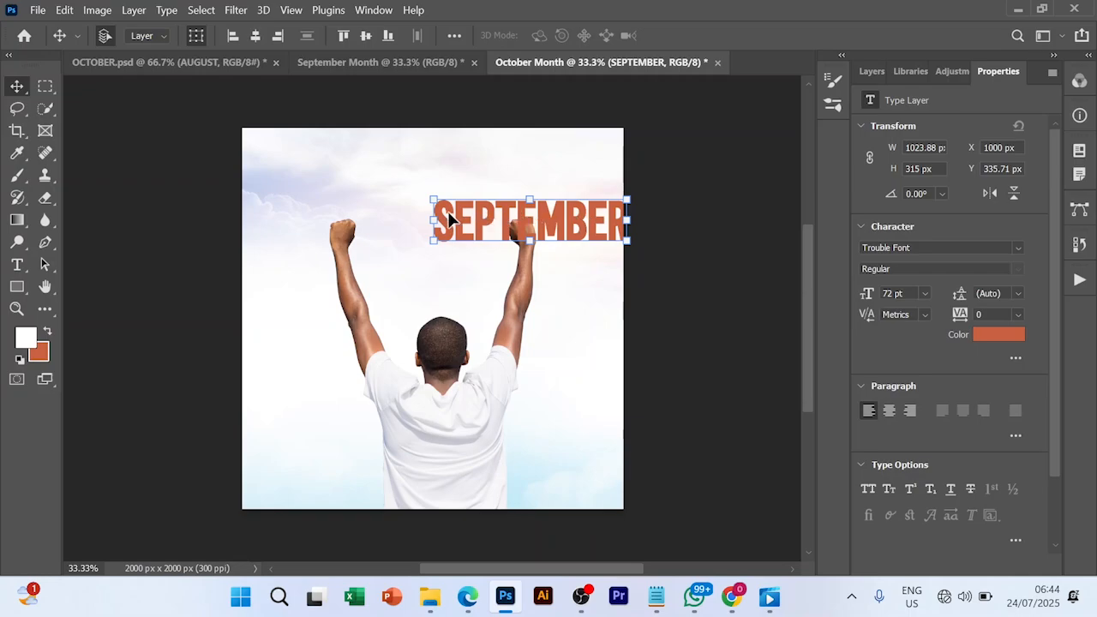
drag(577, 220, 480, 220)
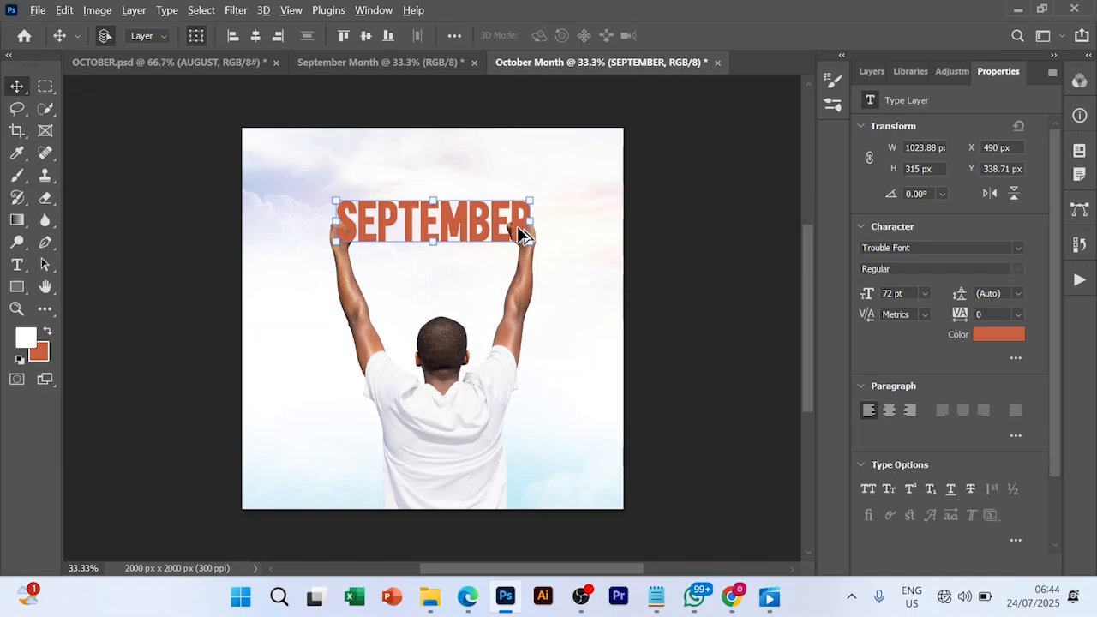
mouse_move(524, 239)
mouse_down()
mouse_move(548, 248)
mouse_move(582, 294)
mouse_move(527, 249)
mouse_move(537, 252)
mouse_move(568, 286)
mouse_move(512, 245)
mouse_move(506, 255)
mouse_move(520, 233)
mouse_up()
key(Return)
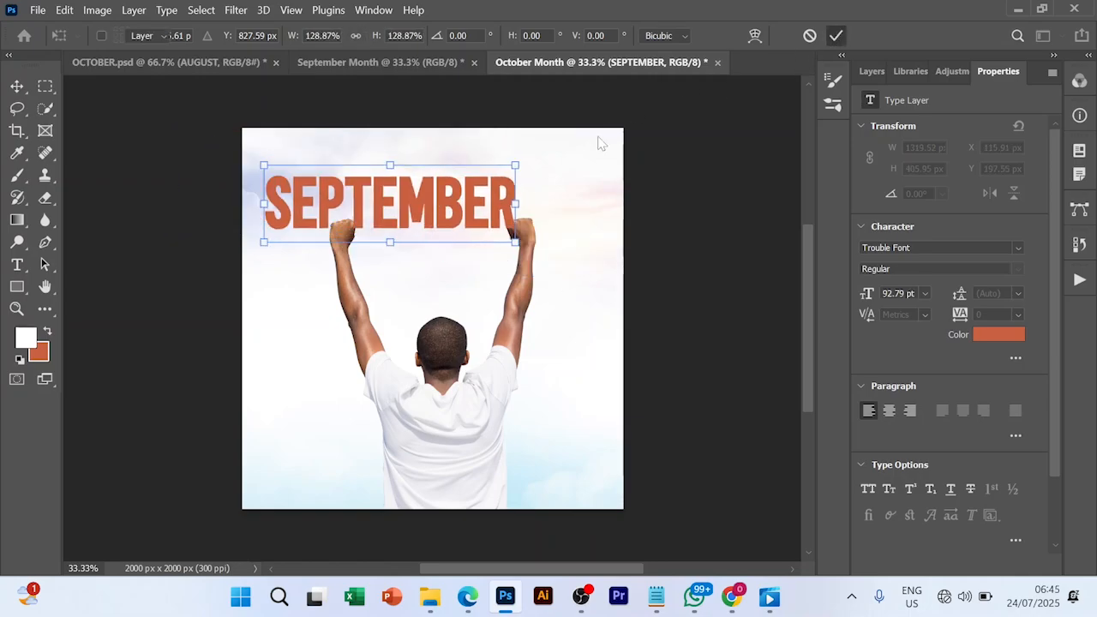
drag(462, 191, 514, 237)
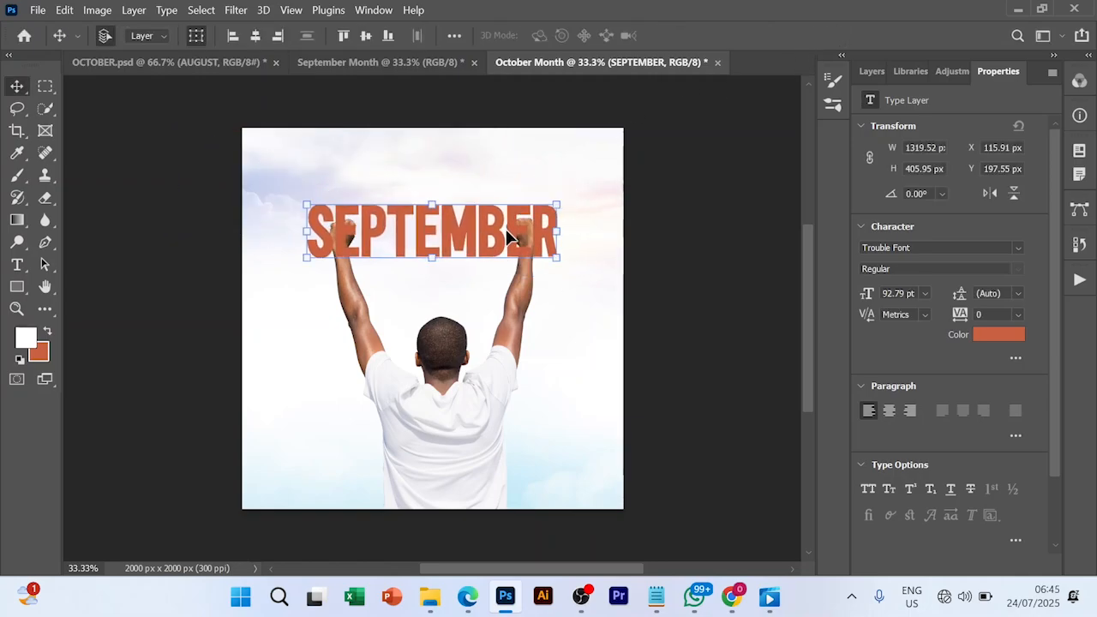
click(257, 36)
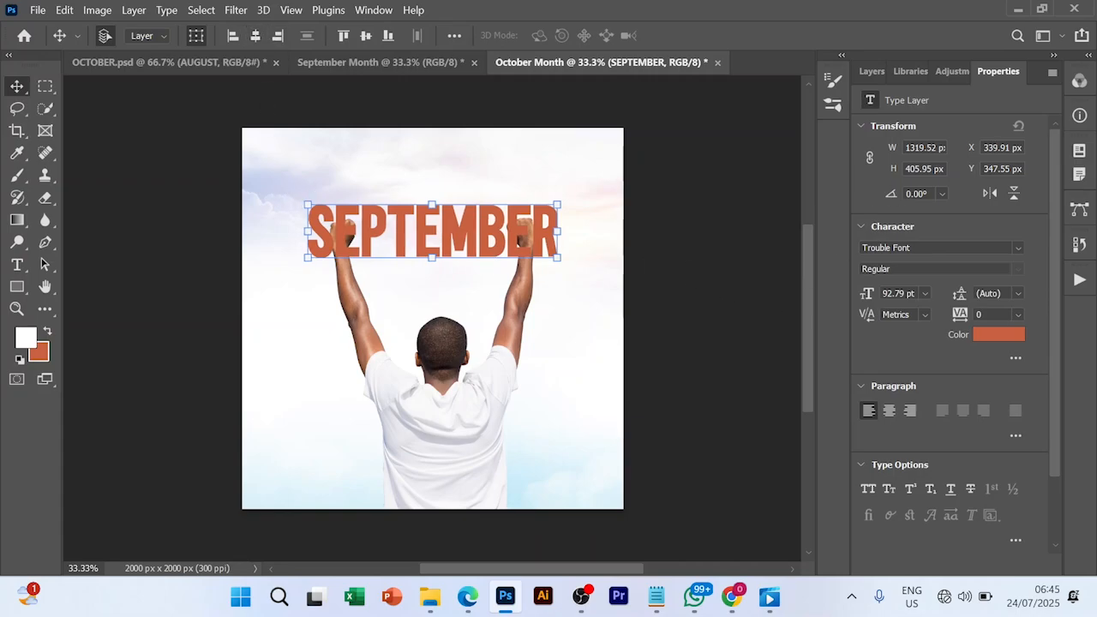
Duplicate the SEPTEMBER layer and move the copy below the layer of the man
click(873, 73)
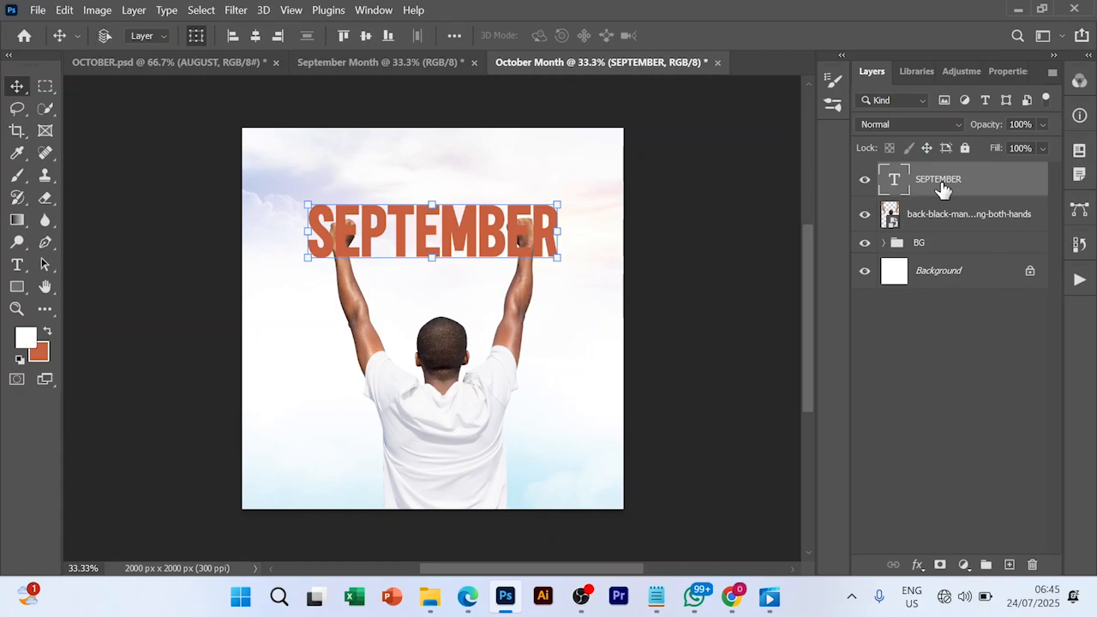
key(ctrl+j)
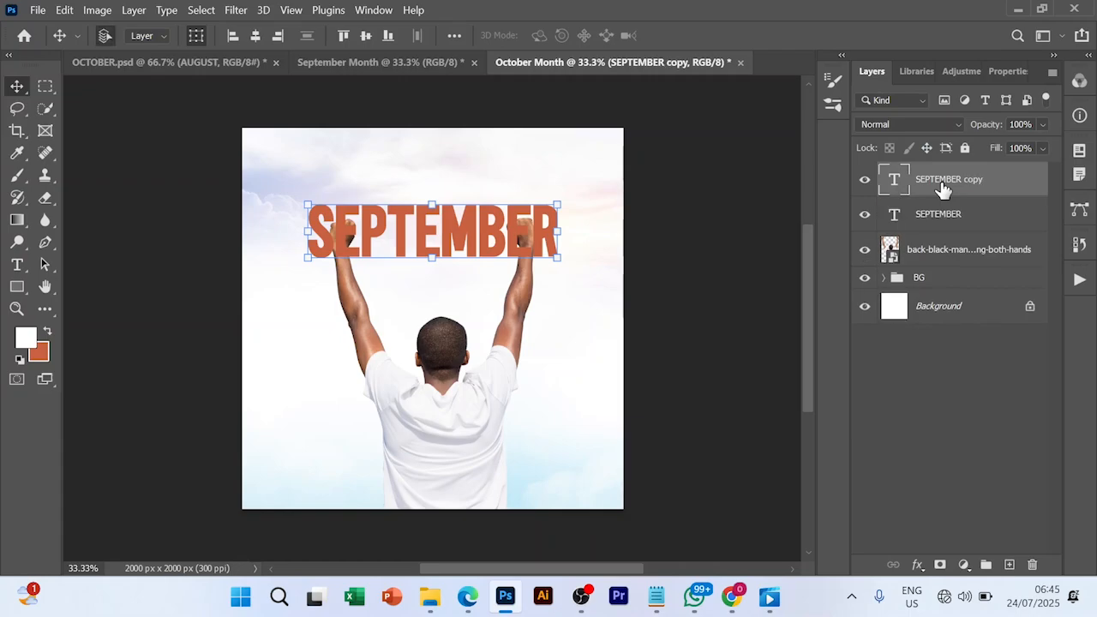
drag(940, 186, 940, 264)
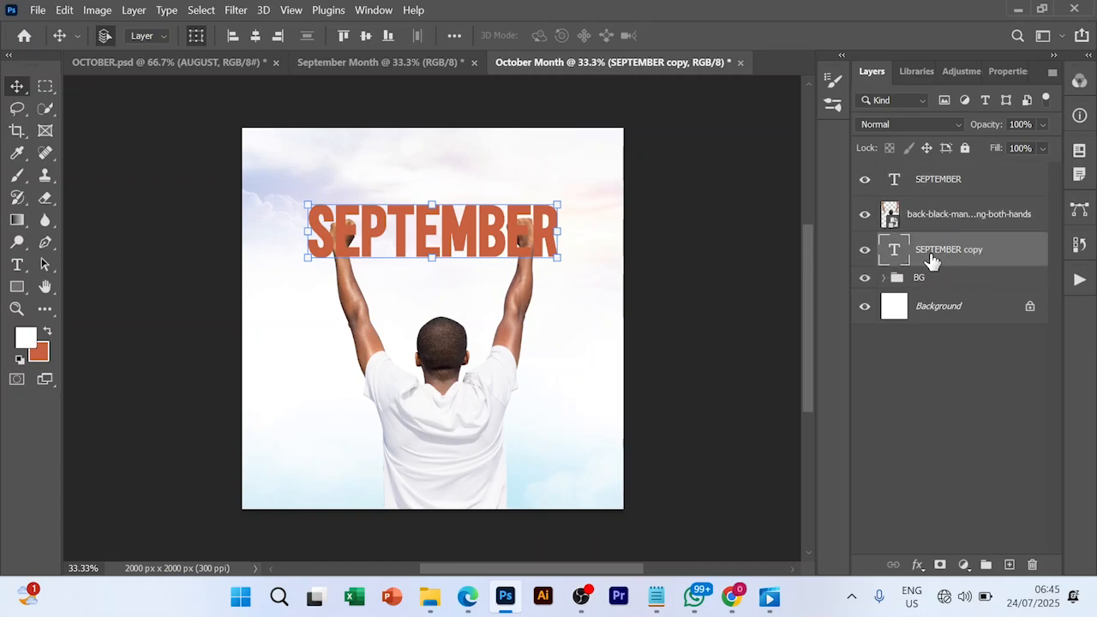
Set the fill of the top SEPTEMBER layer to 0%
click(936, 178)
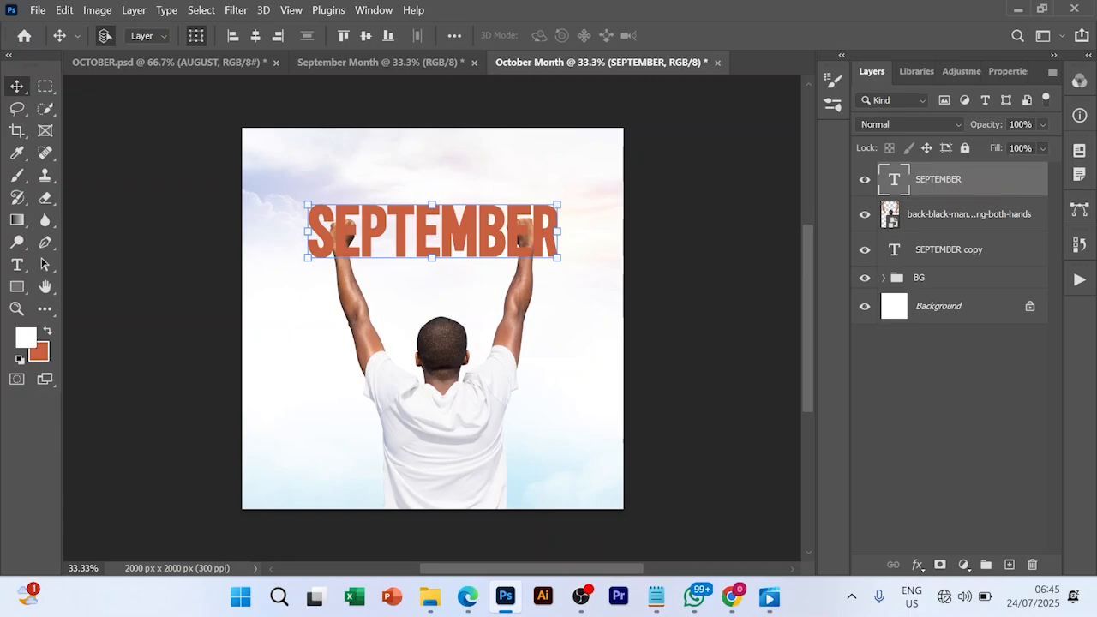
click(1040, 149)
drag(1050, 170, 947, 183)
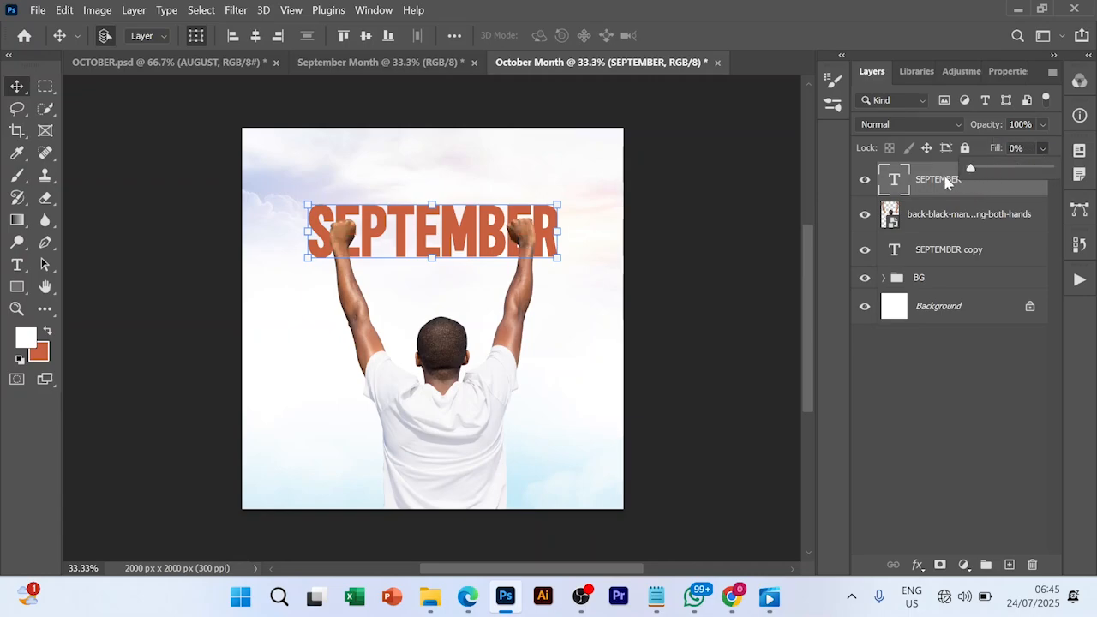
Add a white 2 px outside Stroke effect to the top SEPTEMBER layer
click(964, 565)
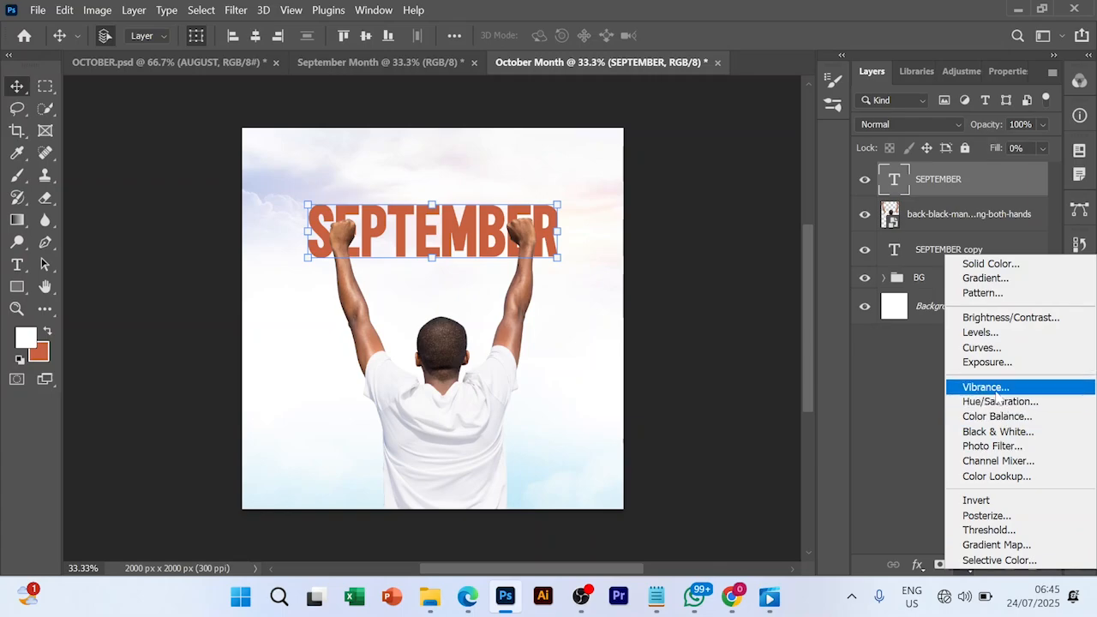
click(932, 498)
click(917, 566)
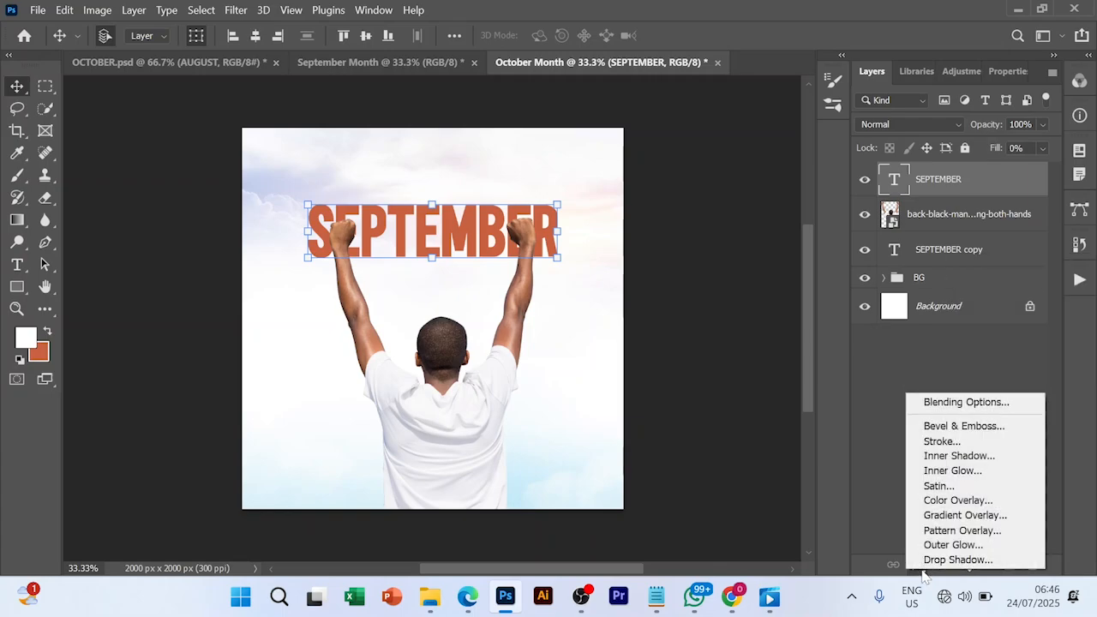
click(966, 405)
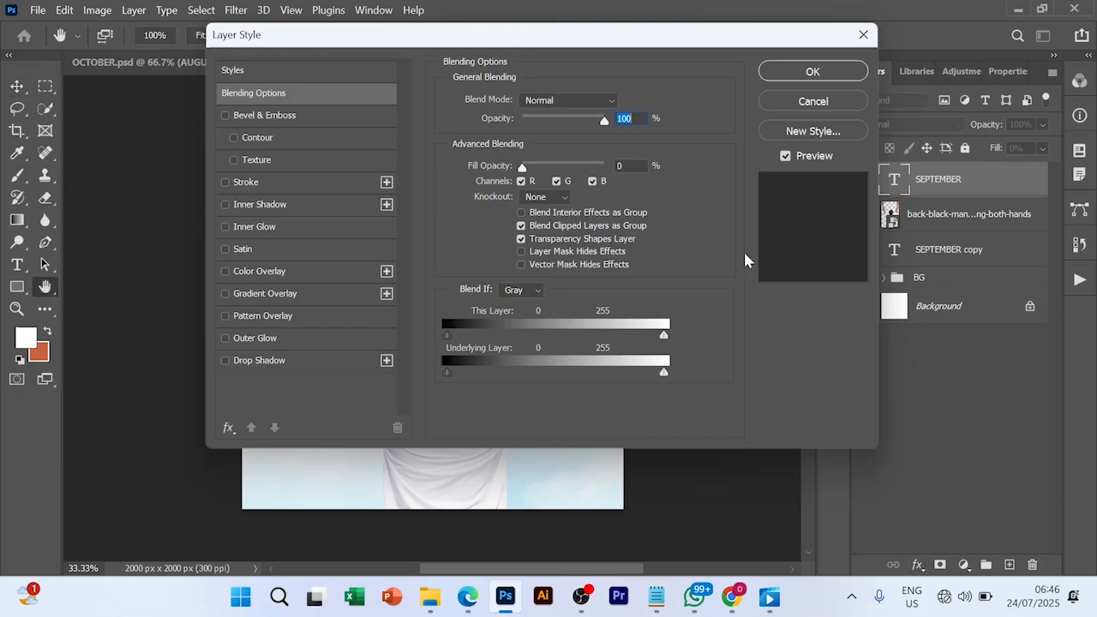
click(244, 185)
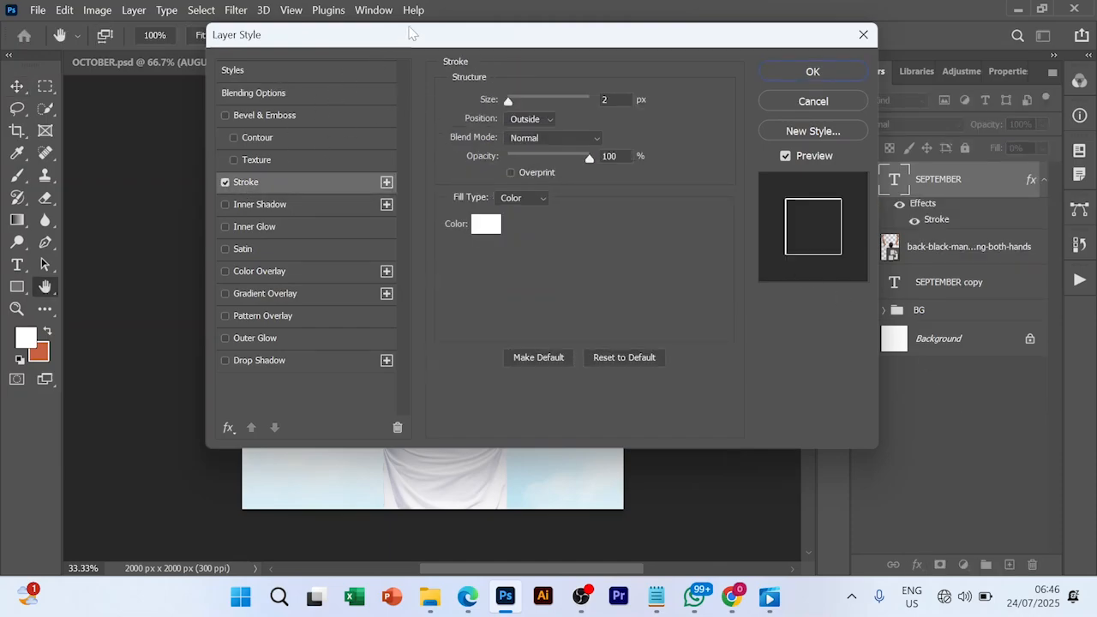
drag(488, 37, 805, 199)
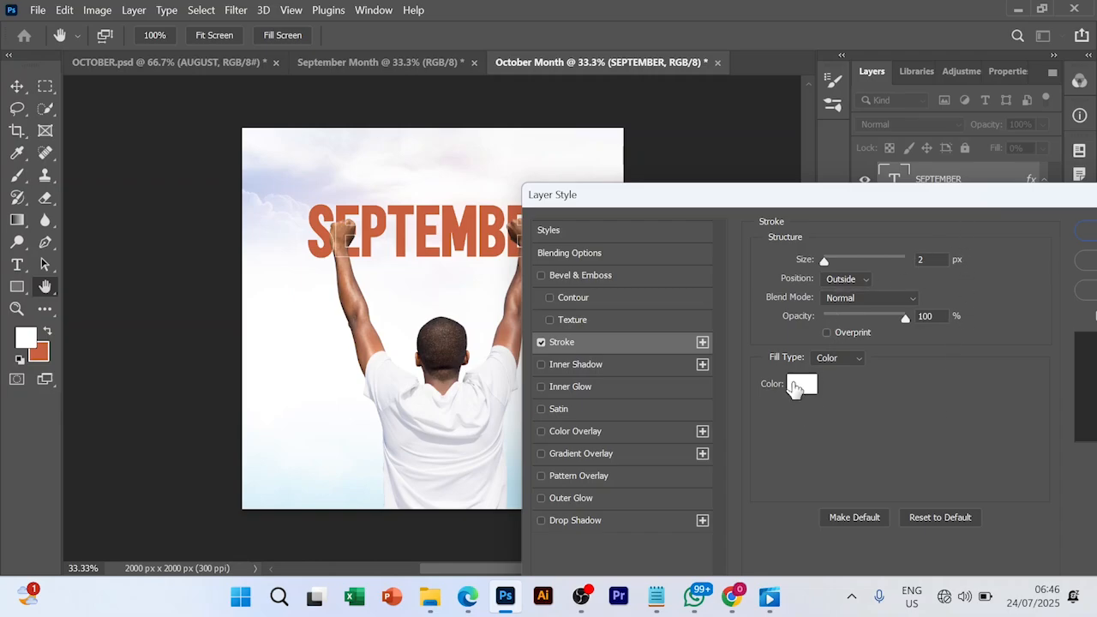
key(Return)
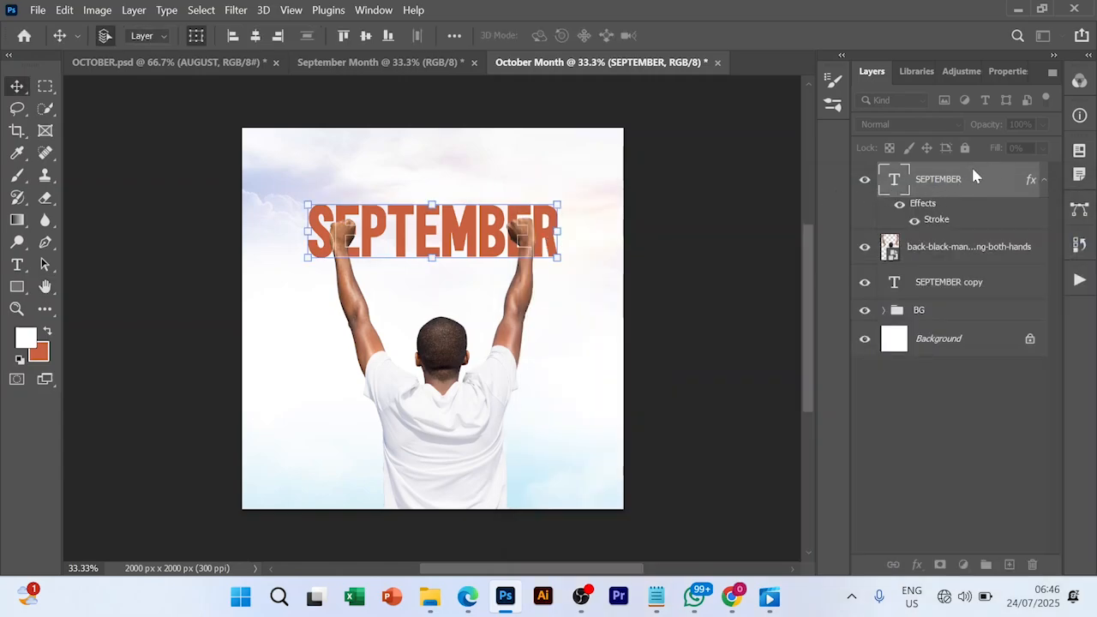
Enlarge the outlined SEPTEMBER text to about 103.74% and offset it slightly from the solid text
click(564, 201)
drag(564, 201, 561, 197)
drag(506, 235, 507, 234)
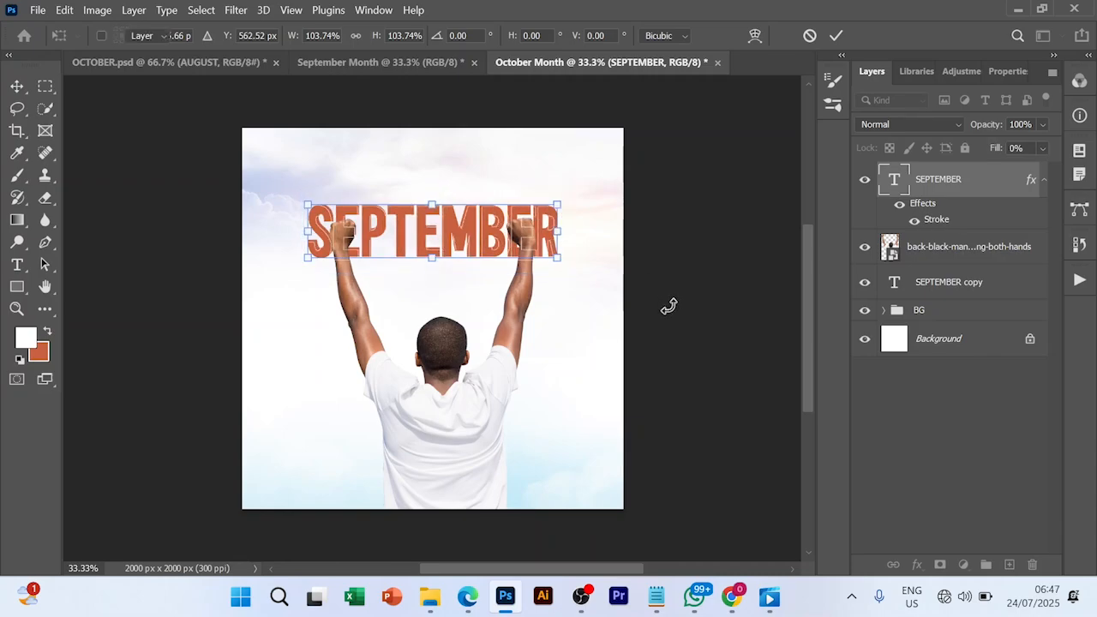
click(835, 35)
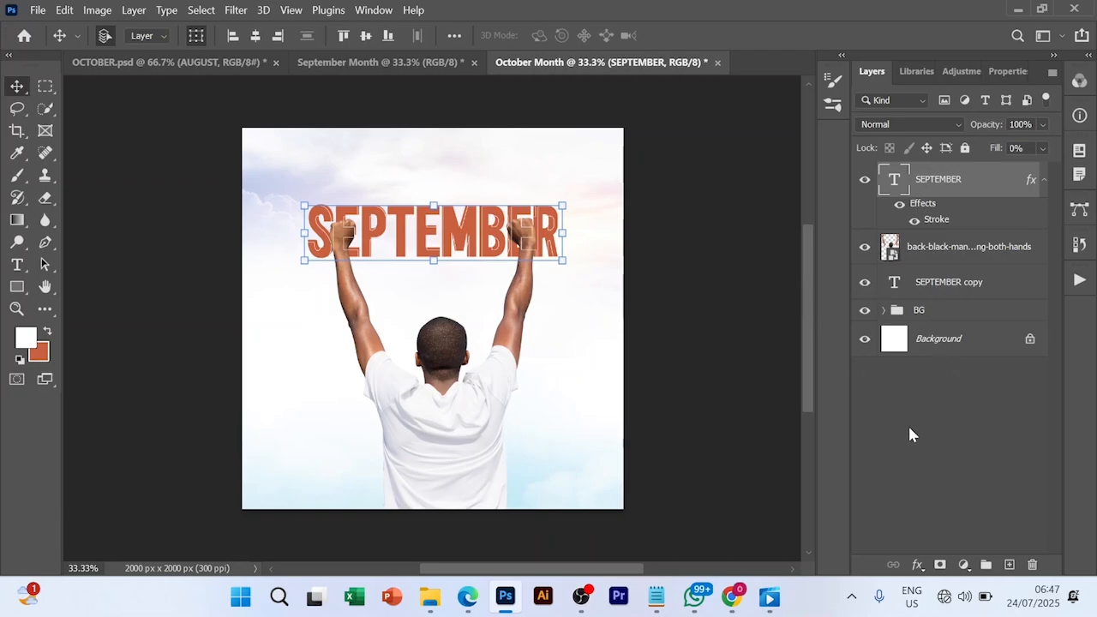
Add the text Happy New Month above SEPTEMBER
key(t)
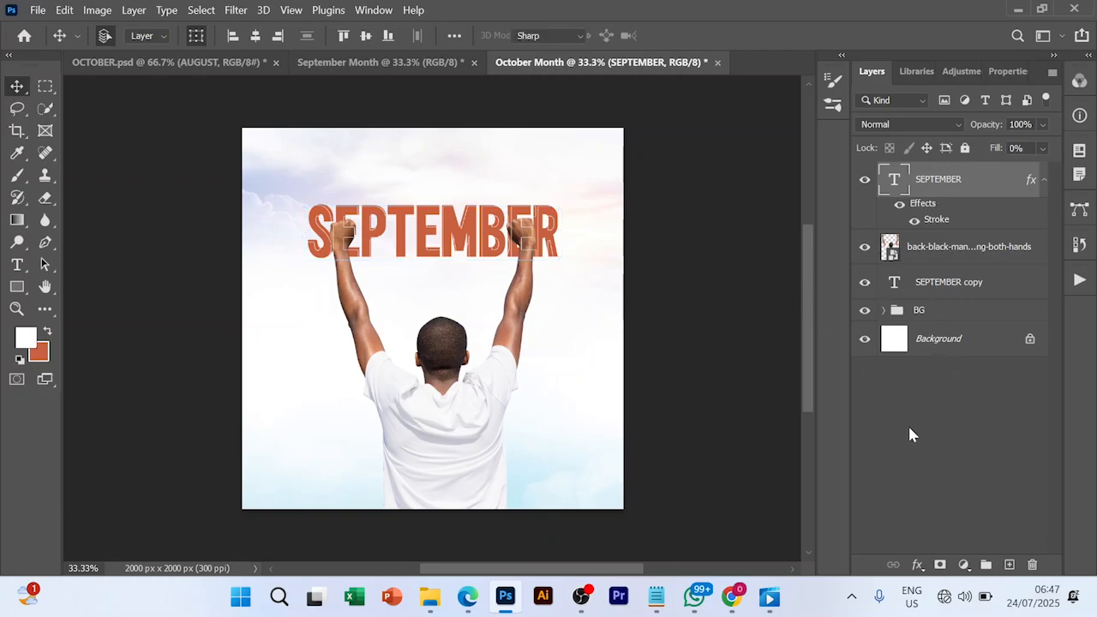
click(426, 184)
text(HAPPY NEW)
Set the Happy New Month text to the Bizantheum font at 24 pt
key(ctrl+a)
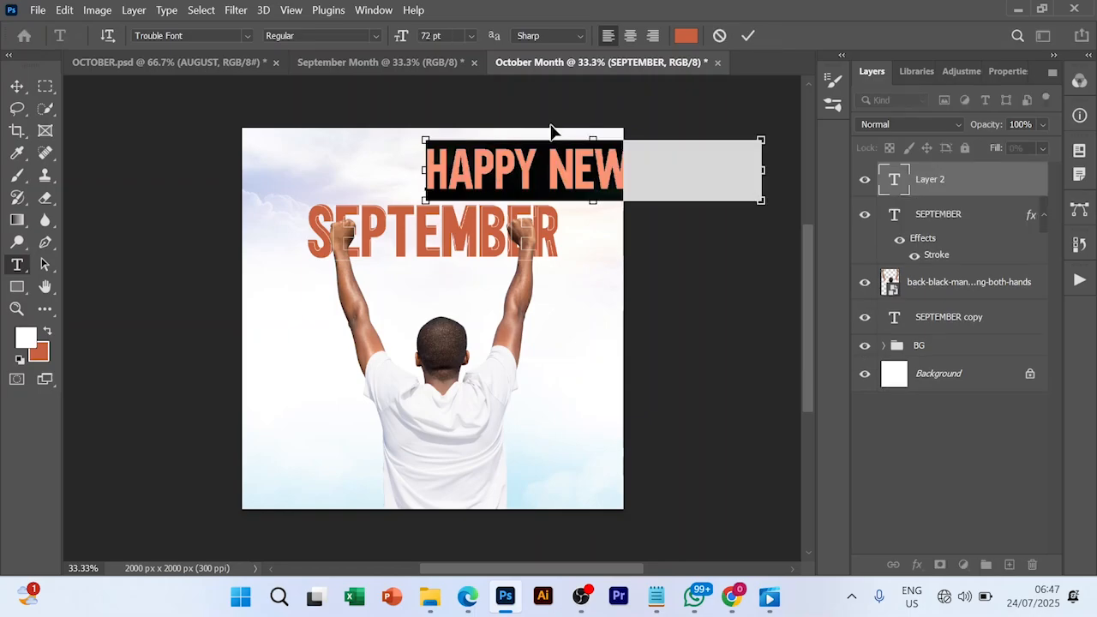
click(930, 248)
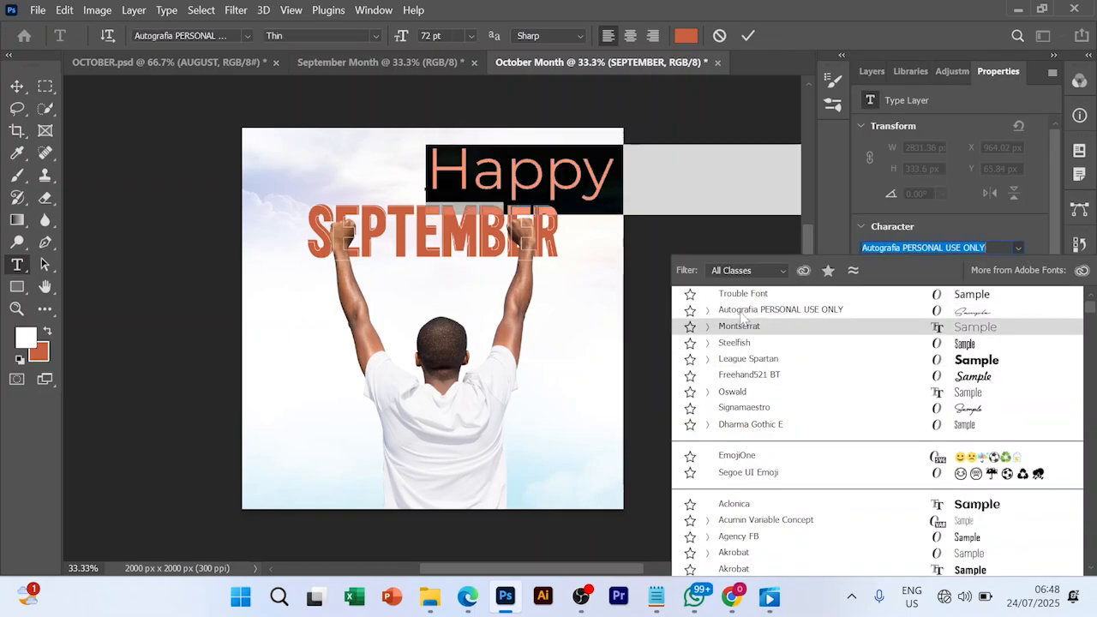
click(246, 32)
click(246, 32)
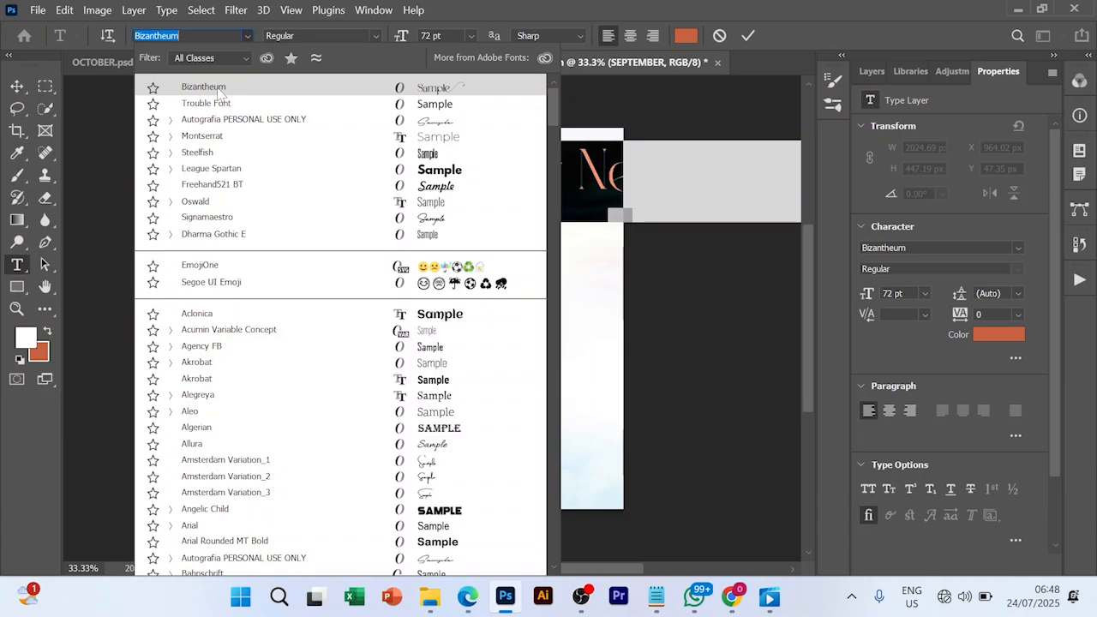
click(219, 89)
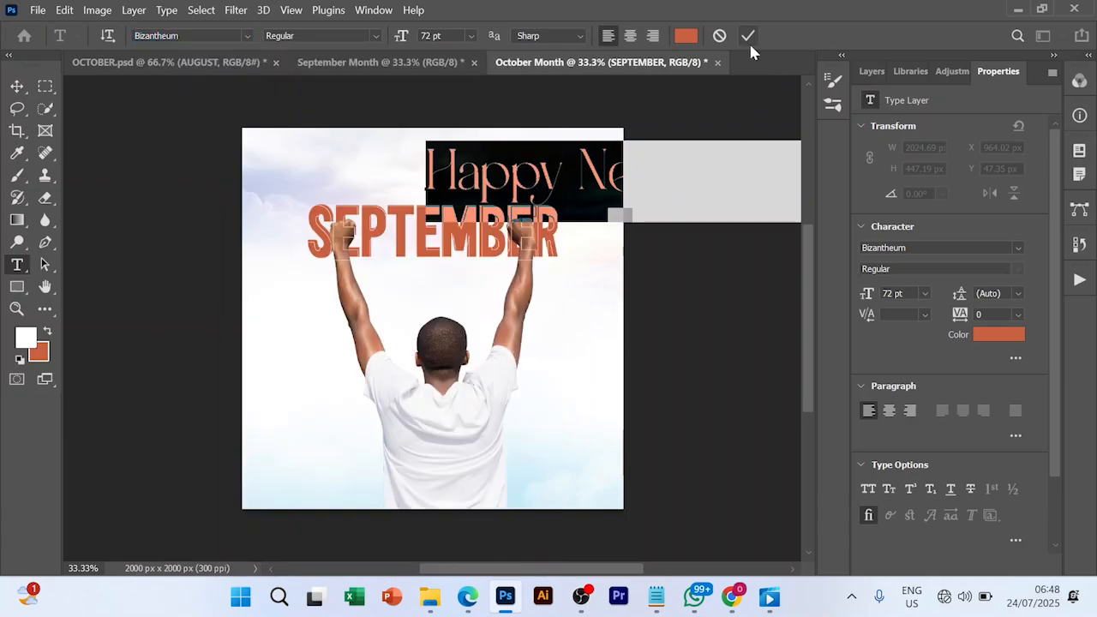
click(923, 293)
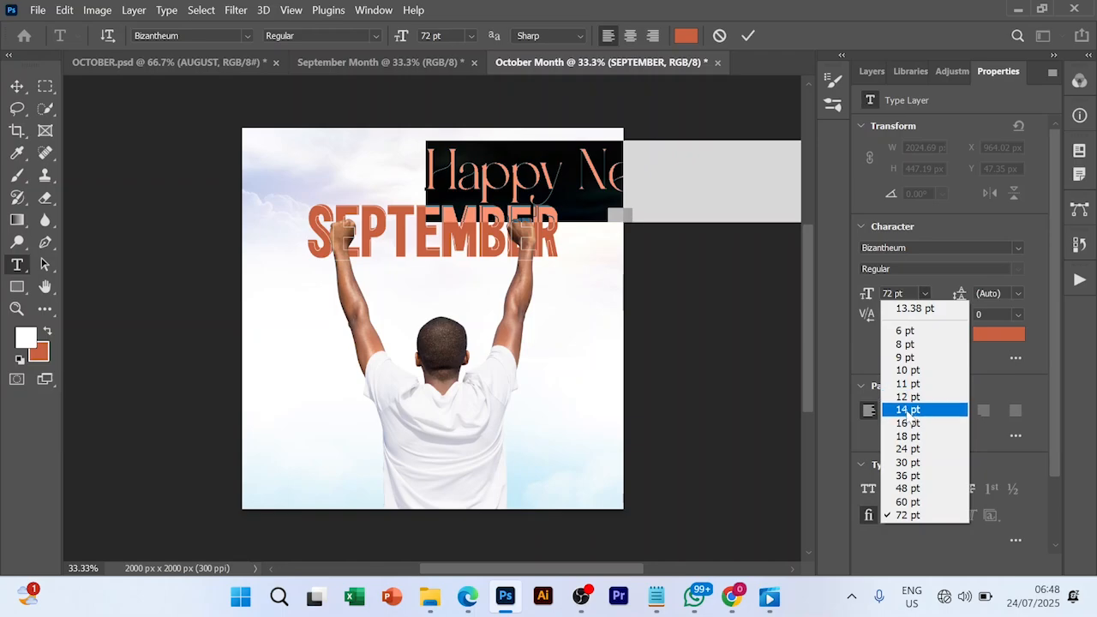
click(908, 448)
click(747, 35)
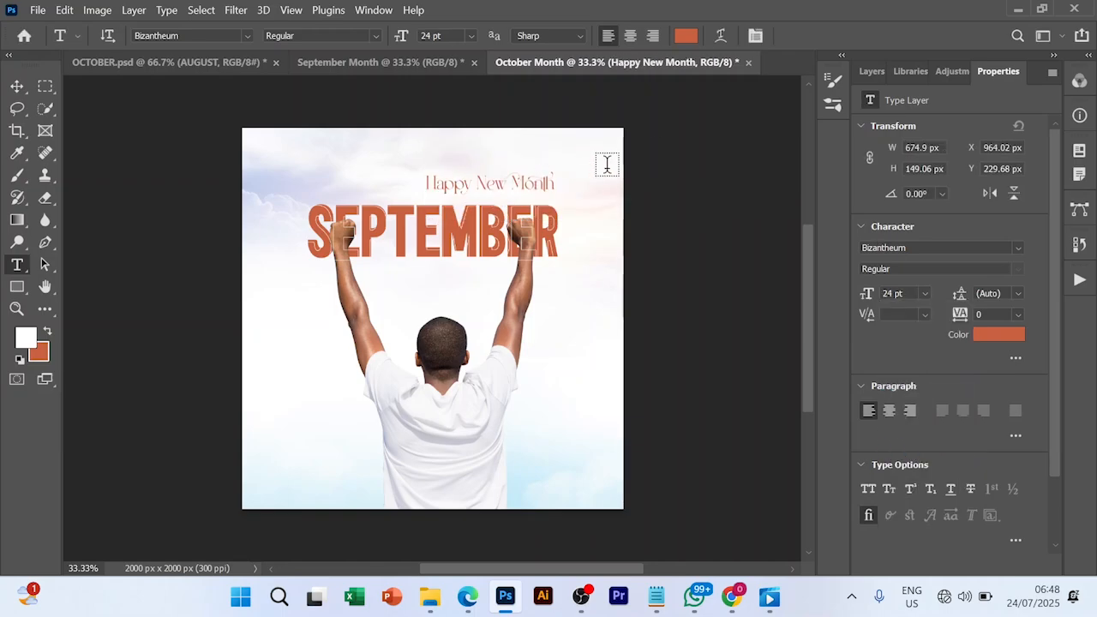
Place Happy New Month just above SEPTEMBER and centre it horizontally on the canvas
key(v)
drag(496, 182, 437, 189)
click(255, 36)
click(870, 71)
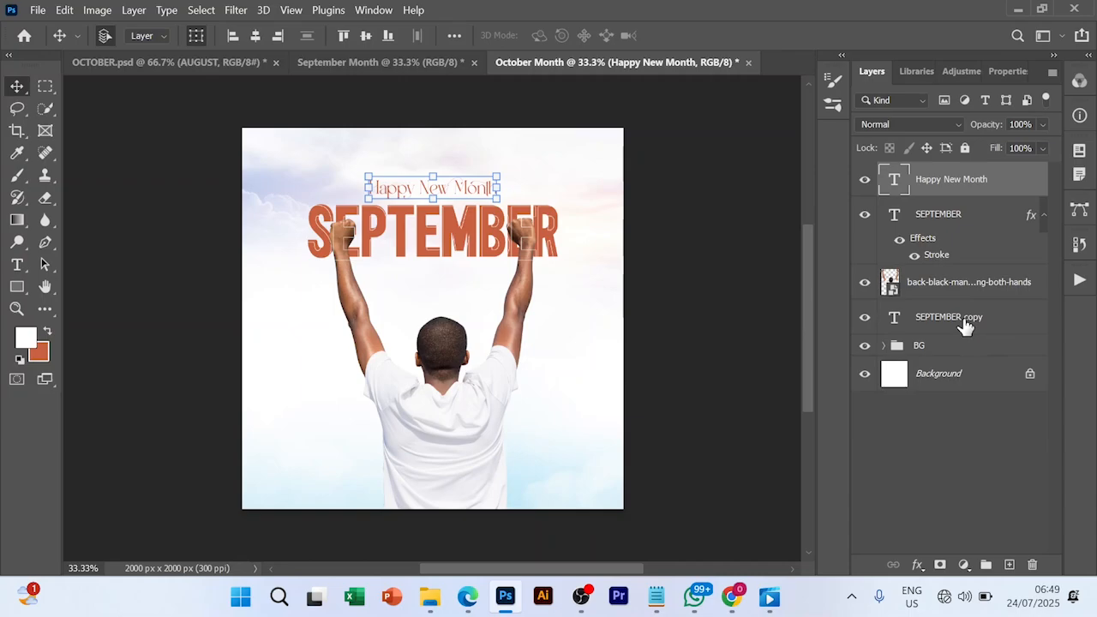
Group the Happy New Month, both SEPTEMBER layers and the man image into a group named Image And Text
shift+click(965, 325)
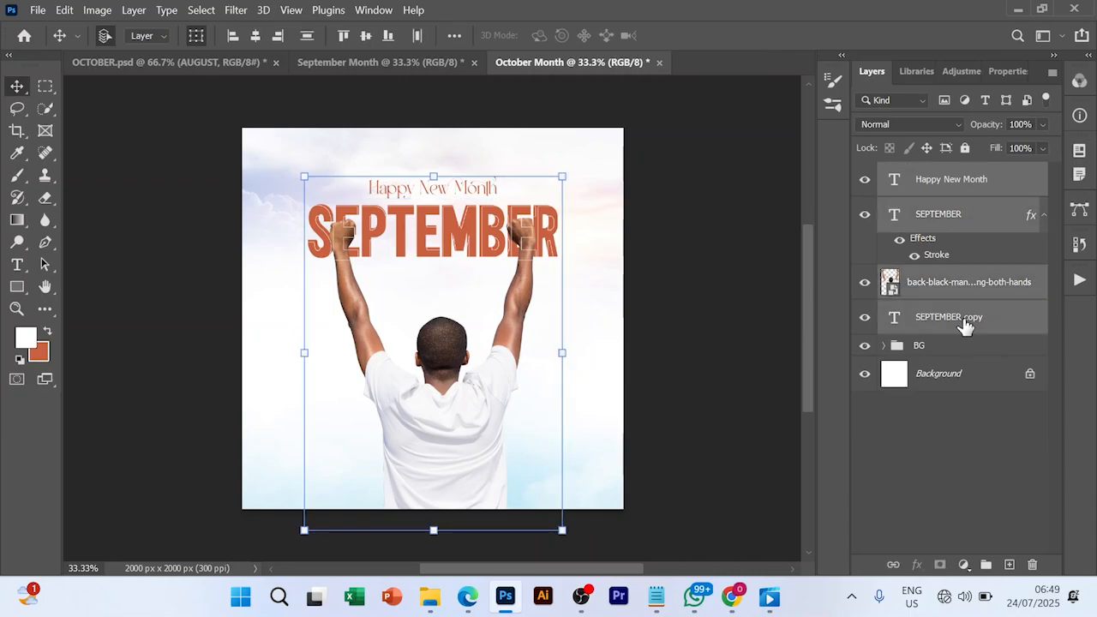
key(ctrl+g)
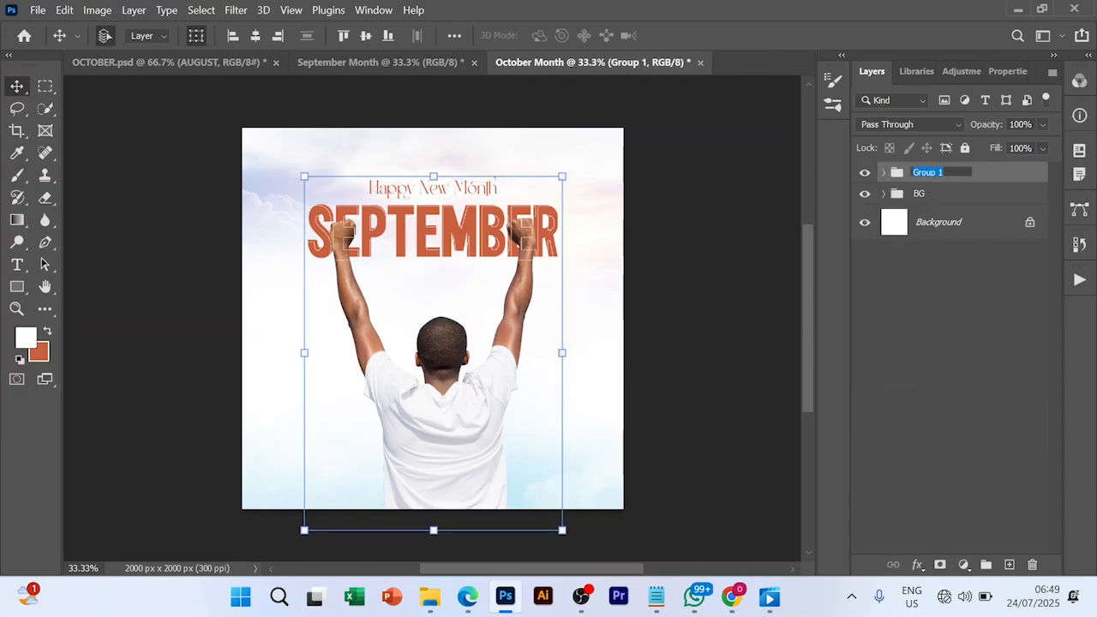
text(Image And Text)
key(Return)
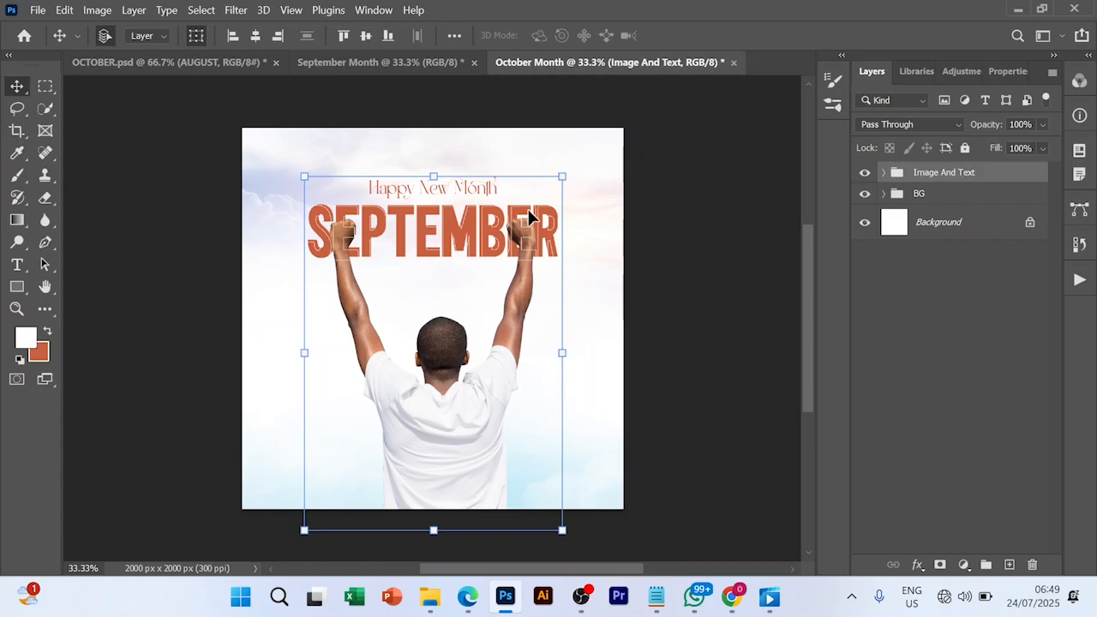
Shift the Image And Text group down about 60 px and centre it horizontally on the canvas
key(ctrl+t)
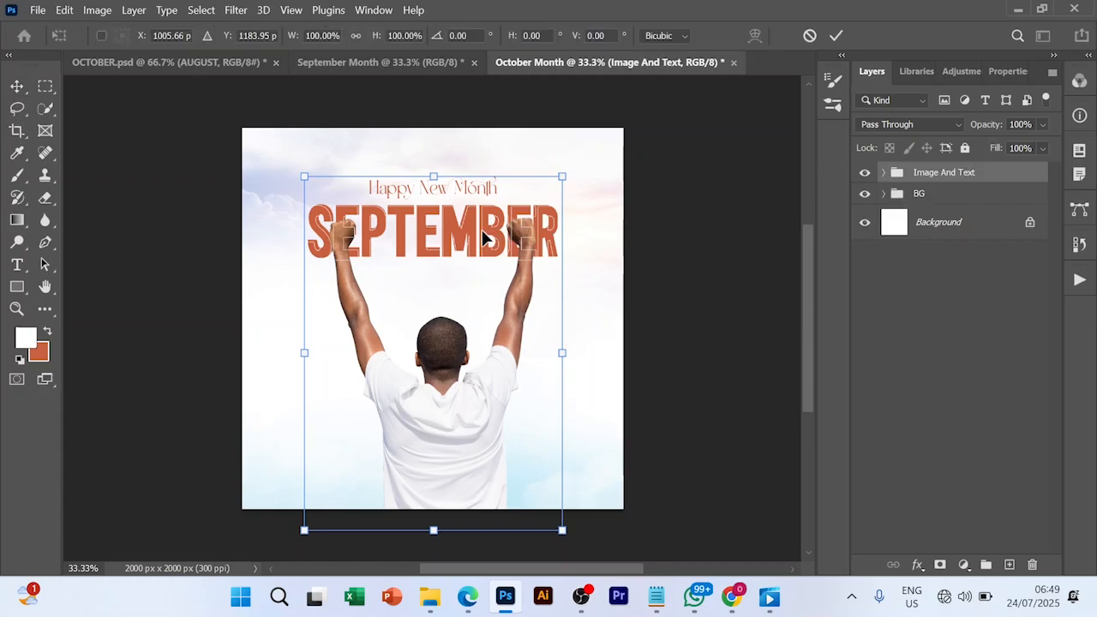
mouse_move(489, 238)
mouse_down()
mouse_move(484, 268)
mouse_move(484, 249)
mouse_up()
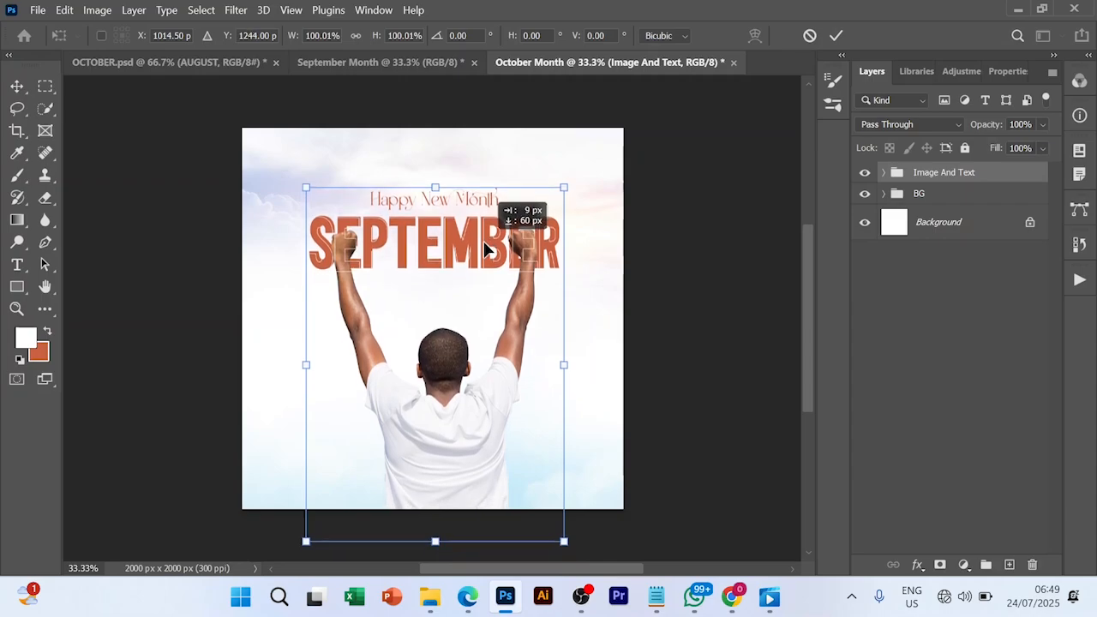
click(836, 35)
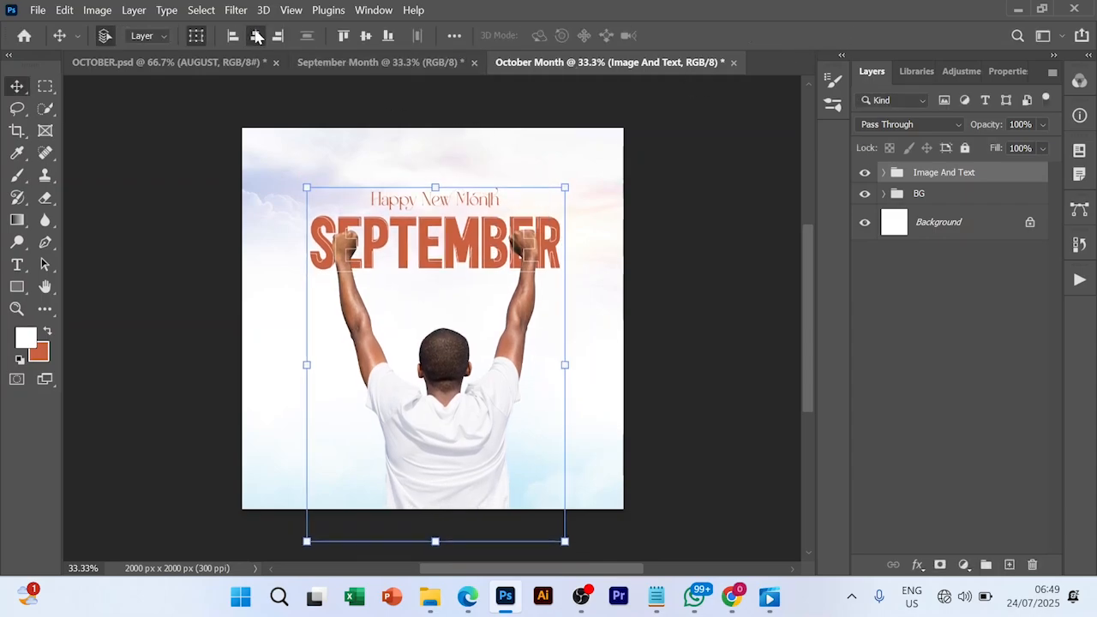
click(256, 35)
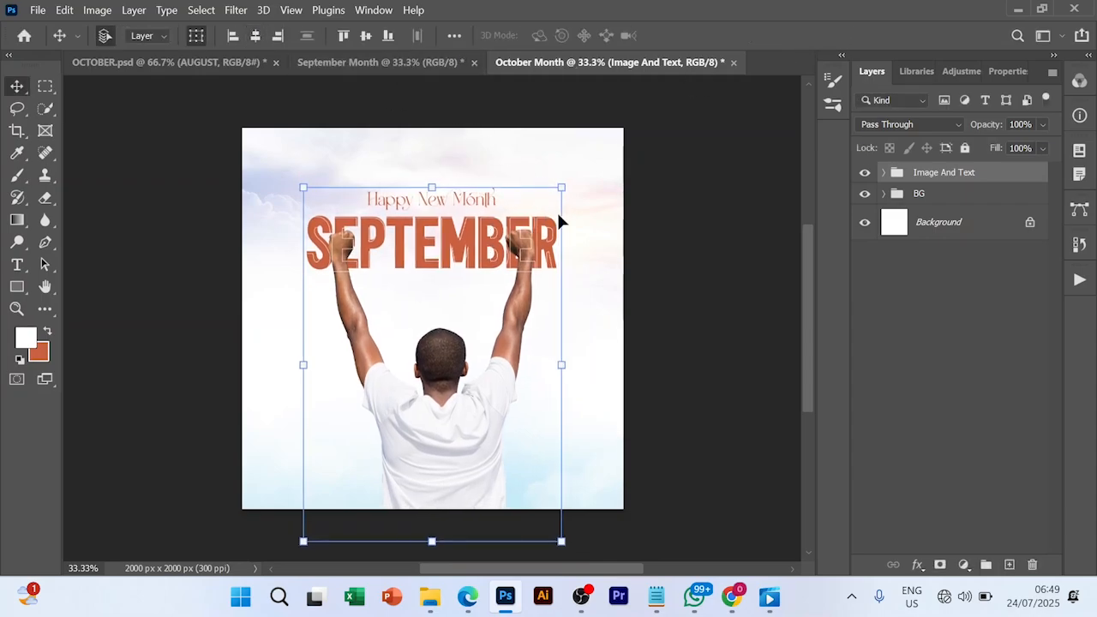
click(949, 333)
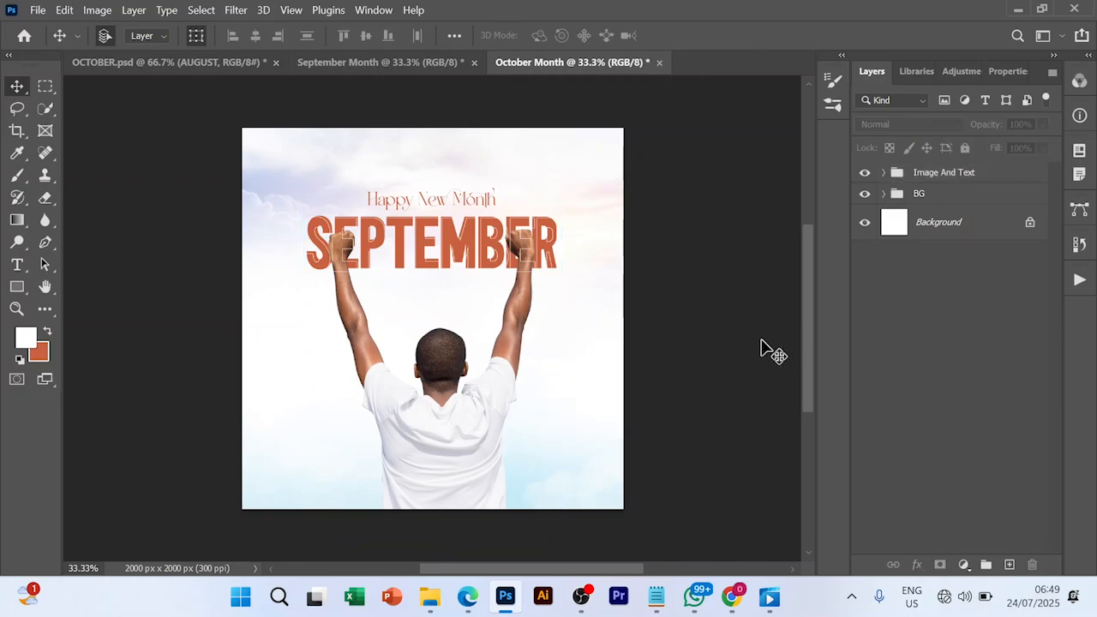
Place the HANDLES image from the September Month folder, enlarged and positioned near the lower edge of the flyer
click(427, 604)
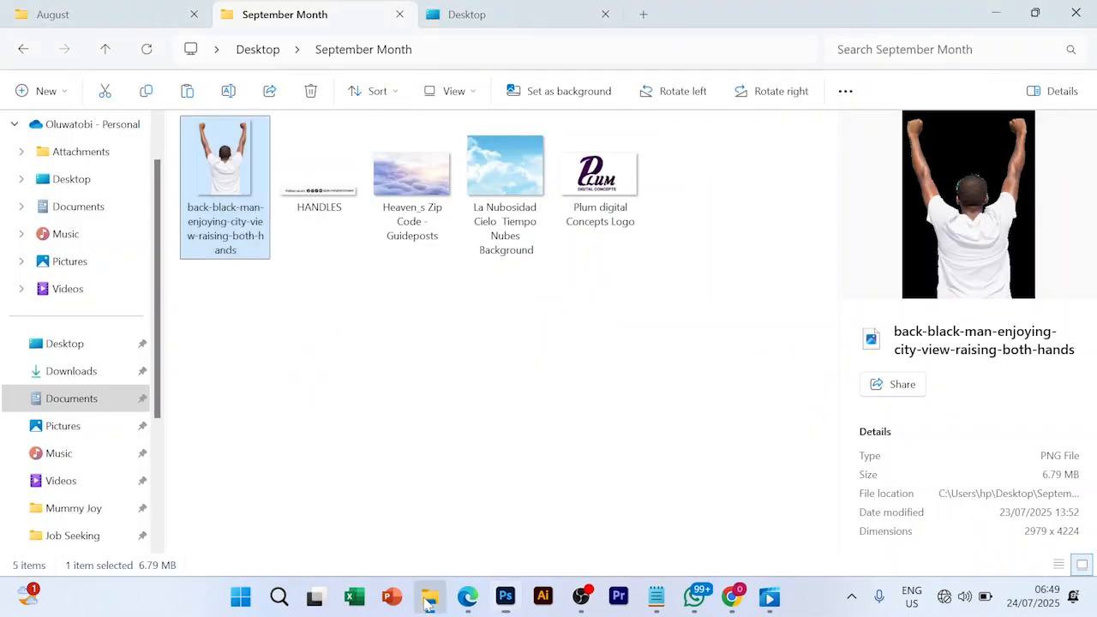
drag(317, 199, 474, 507)
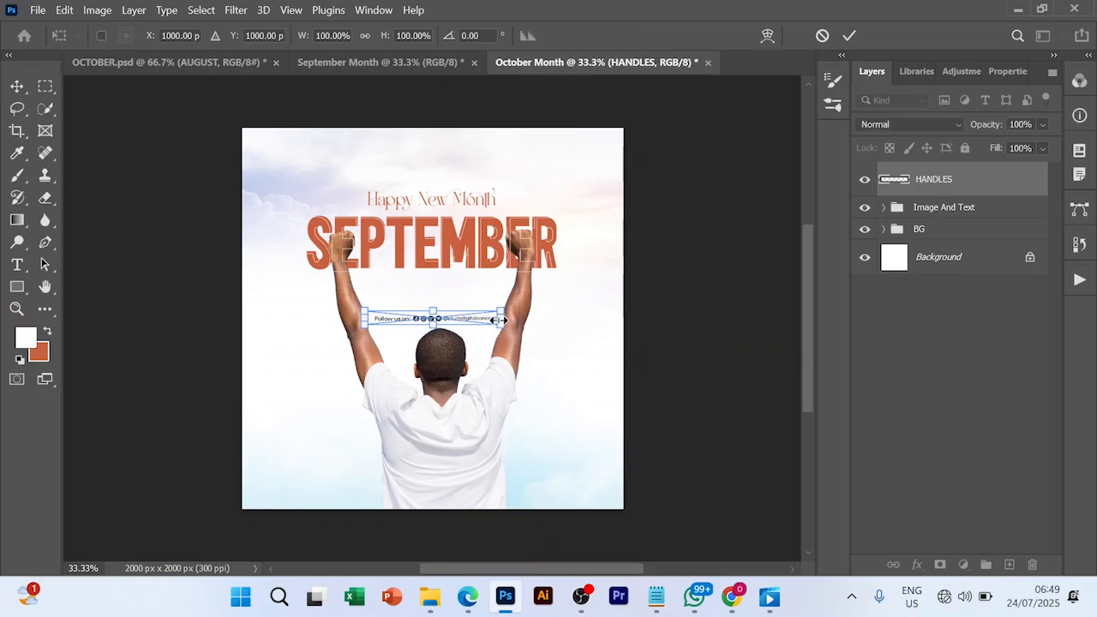
drag(501, 319, 495, 482)
click(849, 35)
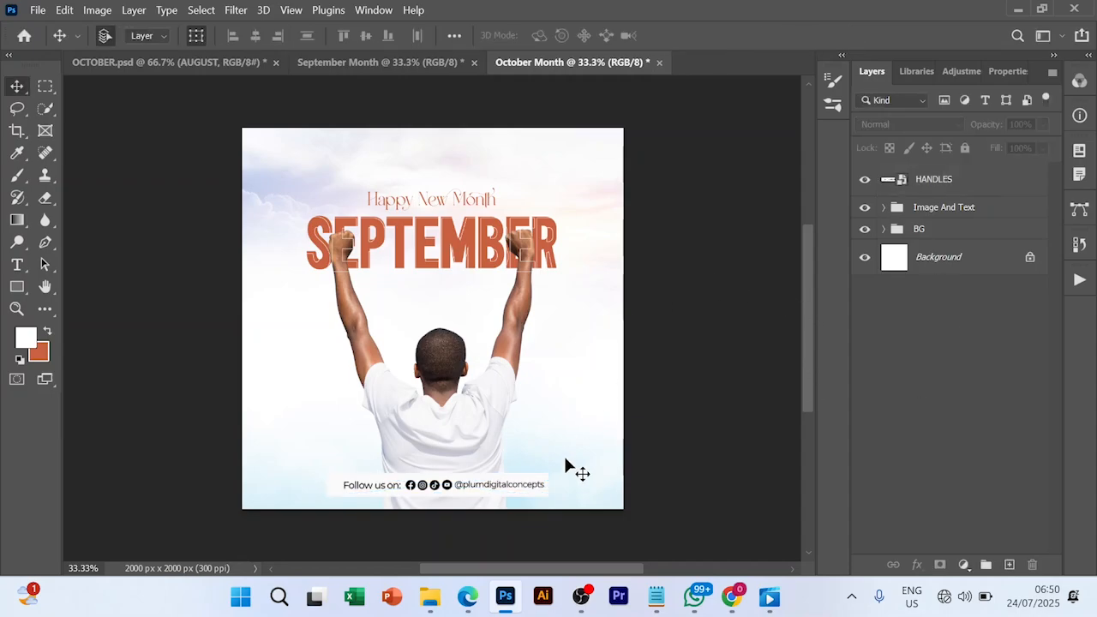
Place the Plum digital Concepts Logo at about 6.58% scale, centred above the Happy New Month text
click(428, 597)
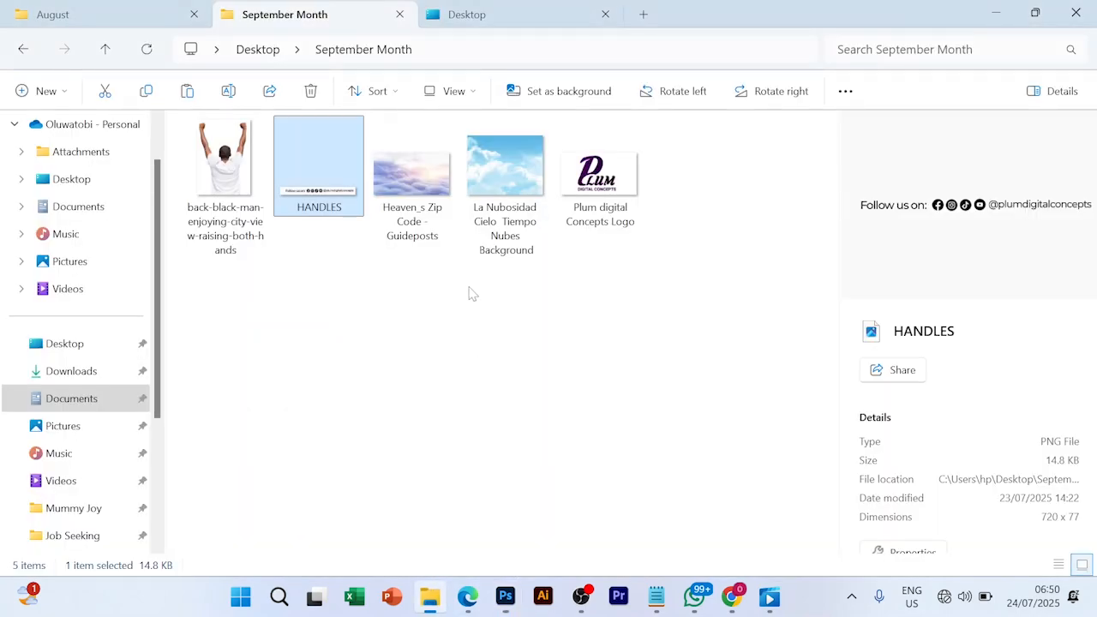
drag(598, 180, 454, 171)
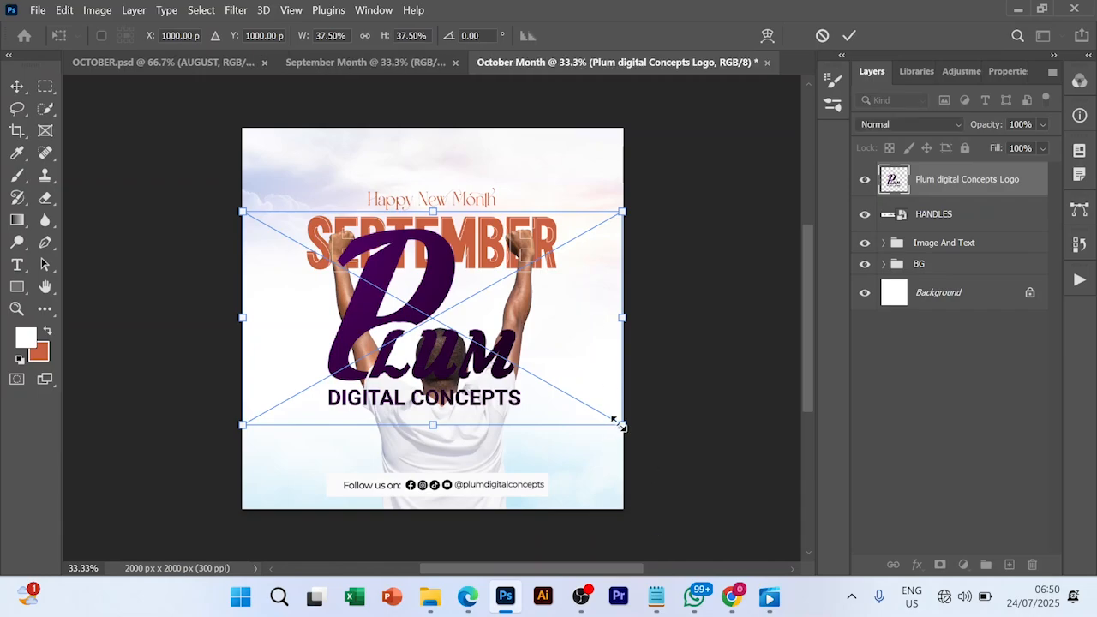
drag(619, 424, 454, 333)
drag(435, 327, 447, 116)
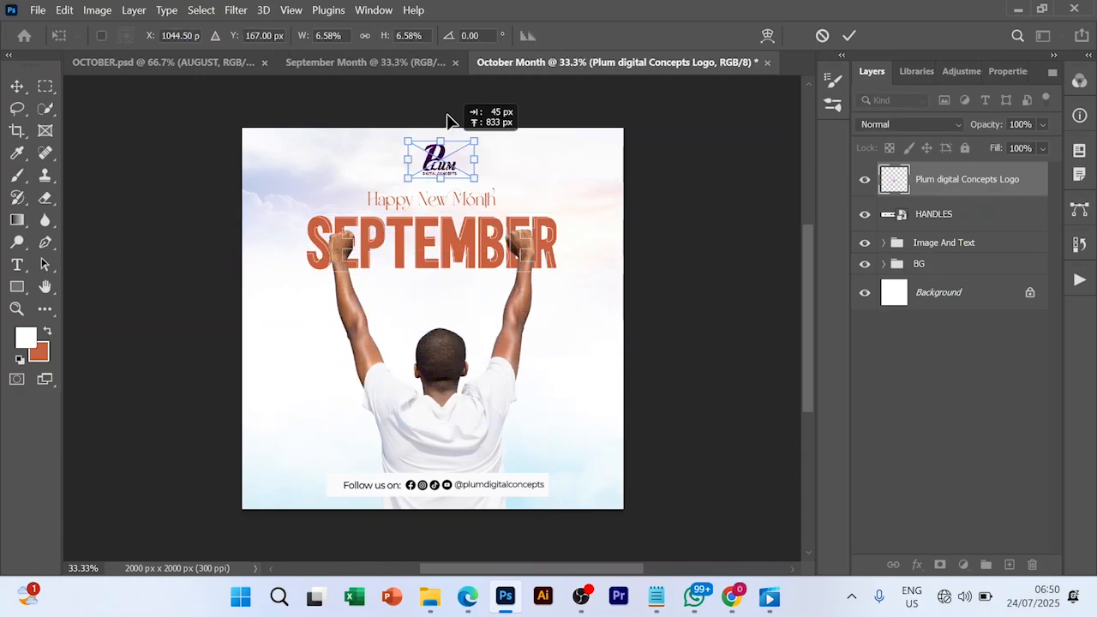
click(848, 35)
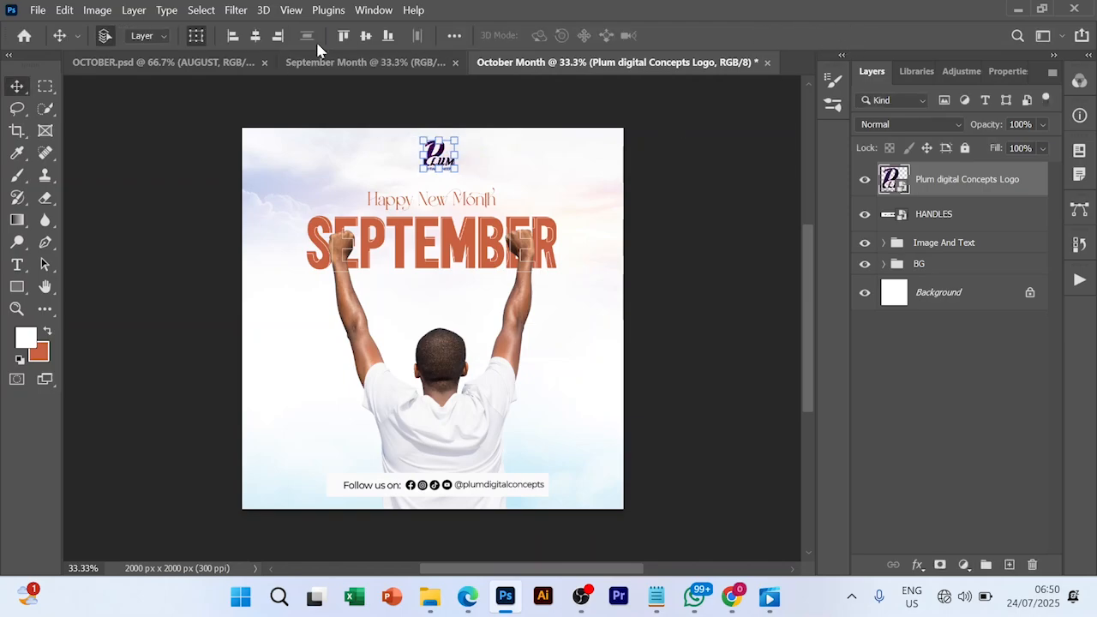
click(916, 351)
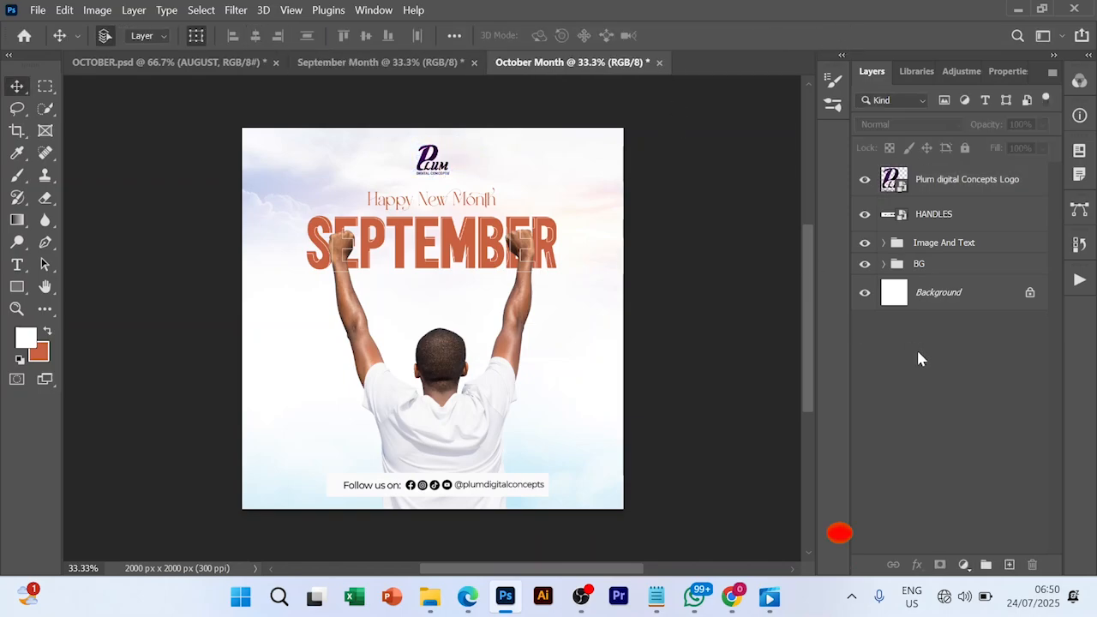
Group the logo and HANDLES layers into a group named Detail and Logo
click(962, 189)
shift+click(940, 224)
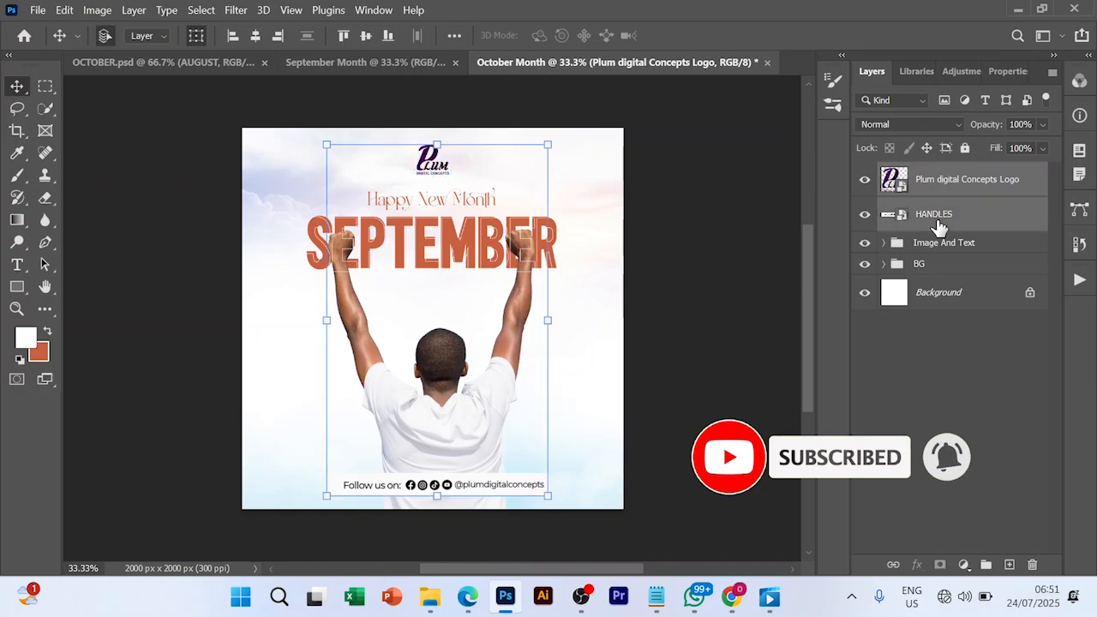
key(ctrl+g)
double_click(923, 172)
text(Detail)
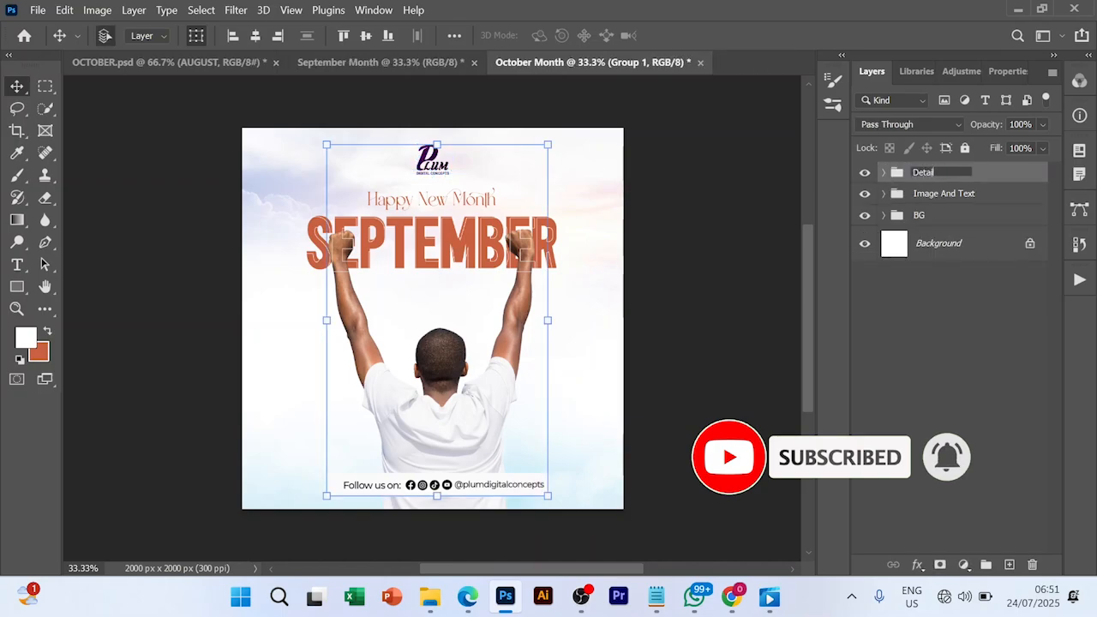
text( and Logo)
click(846, 362)
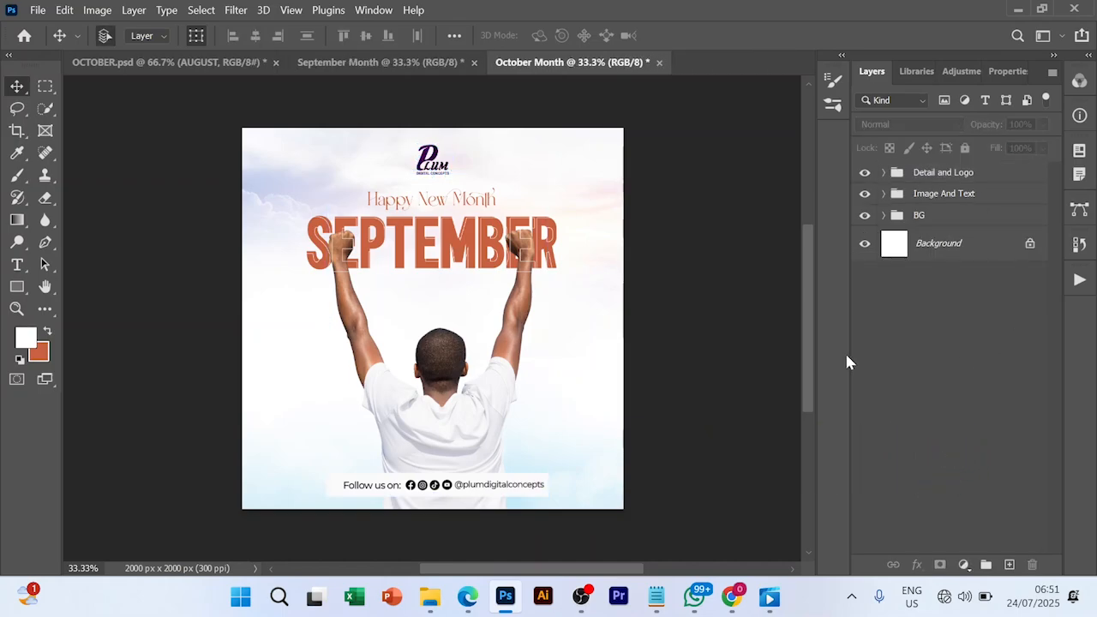
Paint one soft orange spot with a 1000 px brush over the man's right arm on a new layer above all groups
click(940, 172)
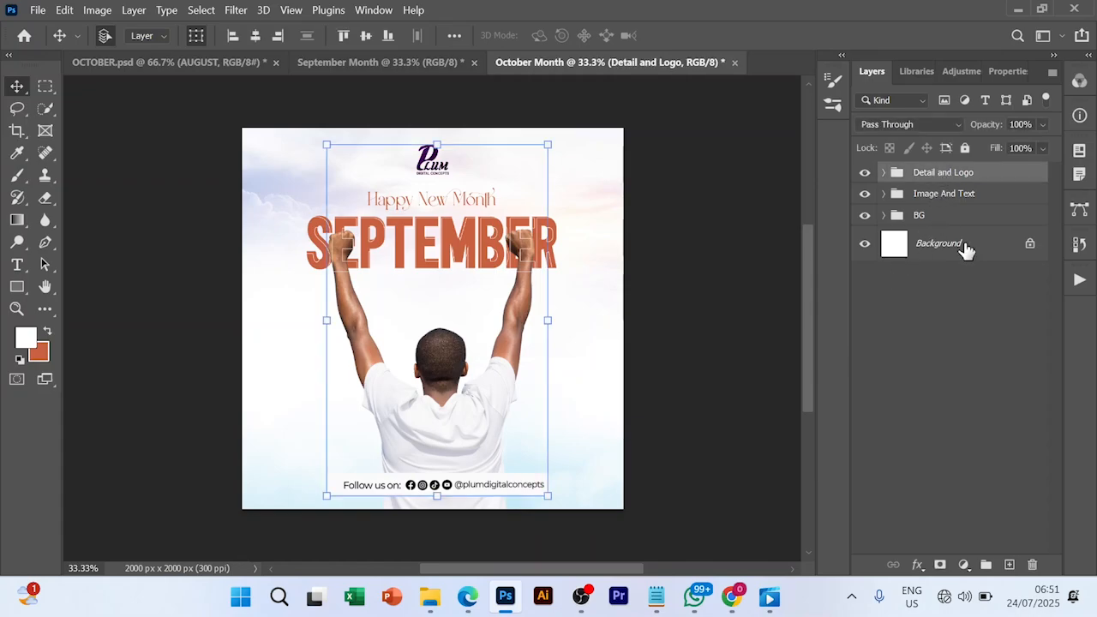
click(1009, 566)
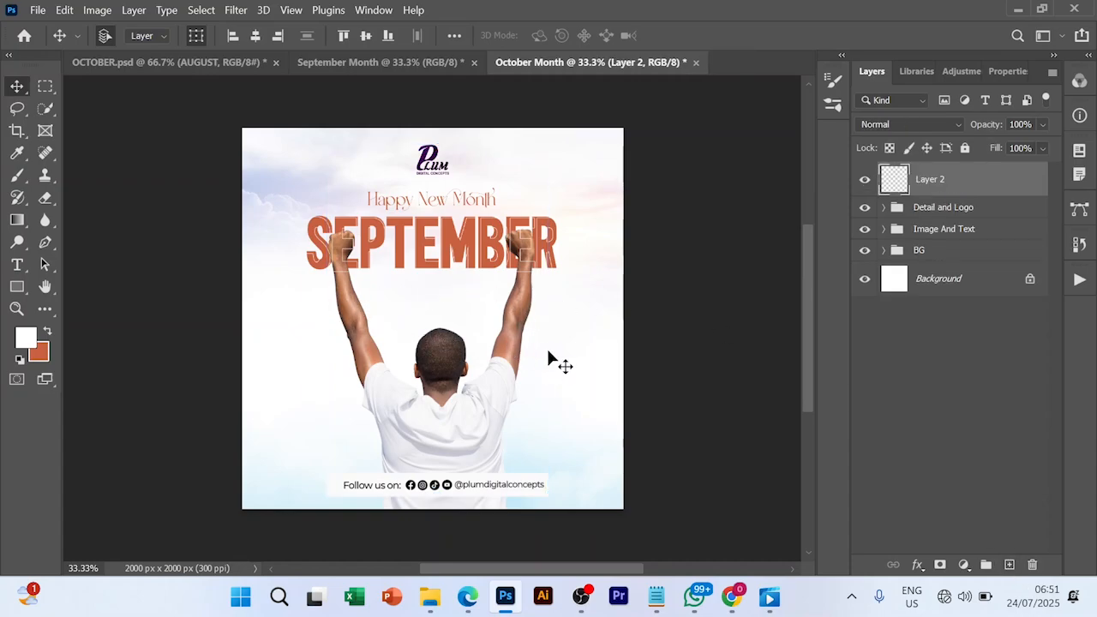
key(b)
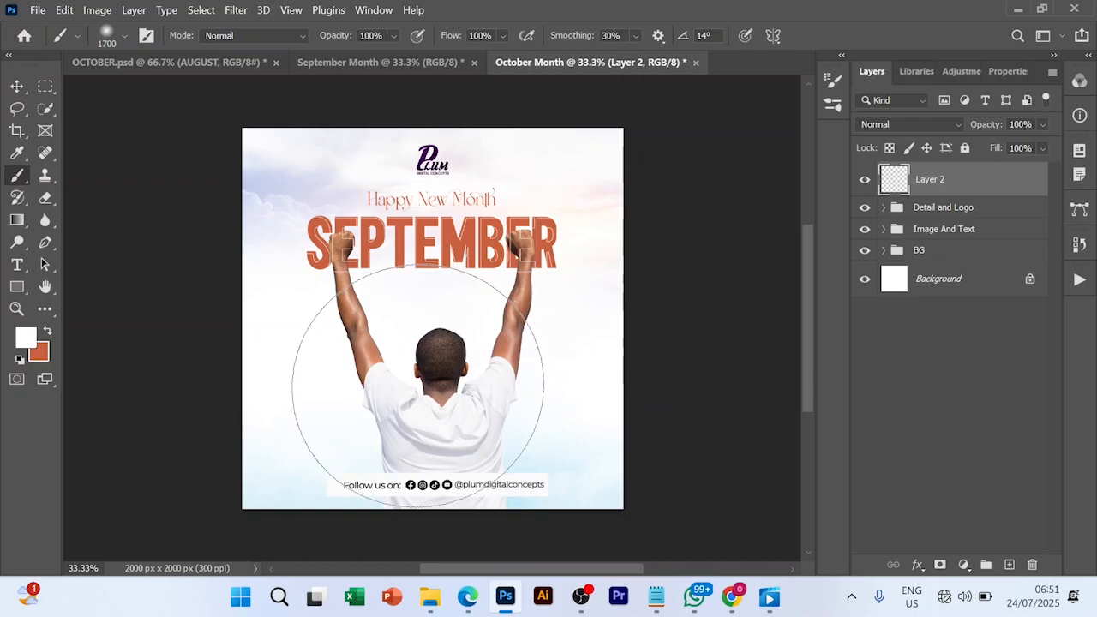
key(bracketleft)
key(bracketleft)
key(bracketleft)
key(bracketleft)
key(bracketleft)
key(bracketleft)
key(bracketleft)
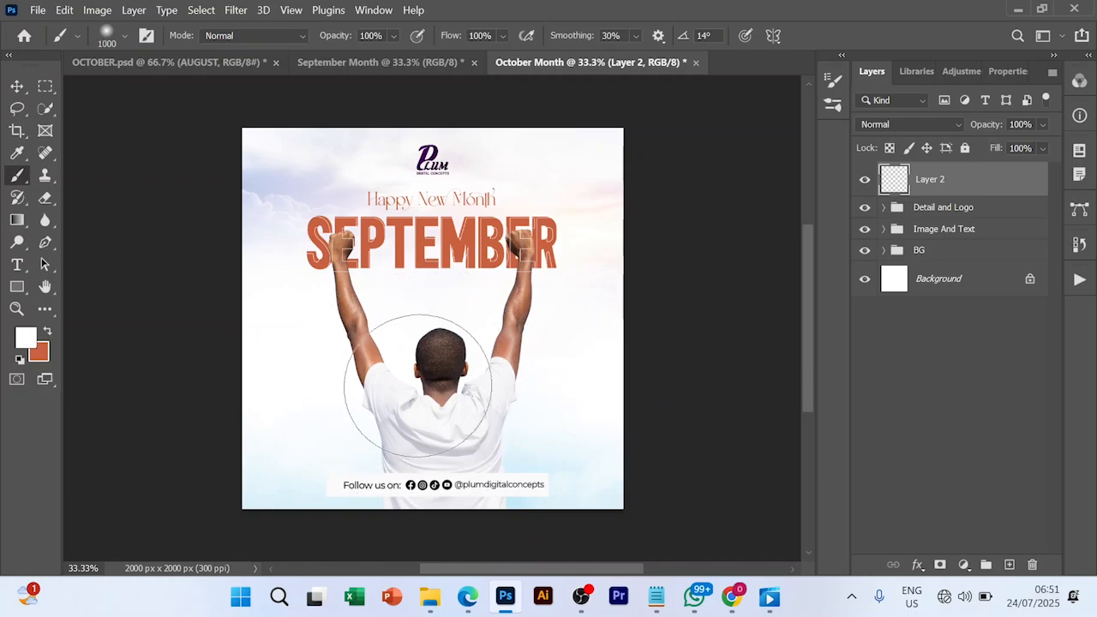
click(47, 332)
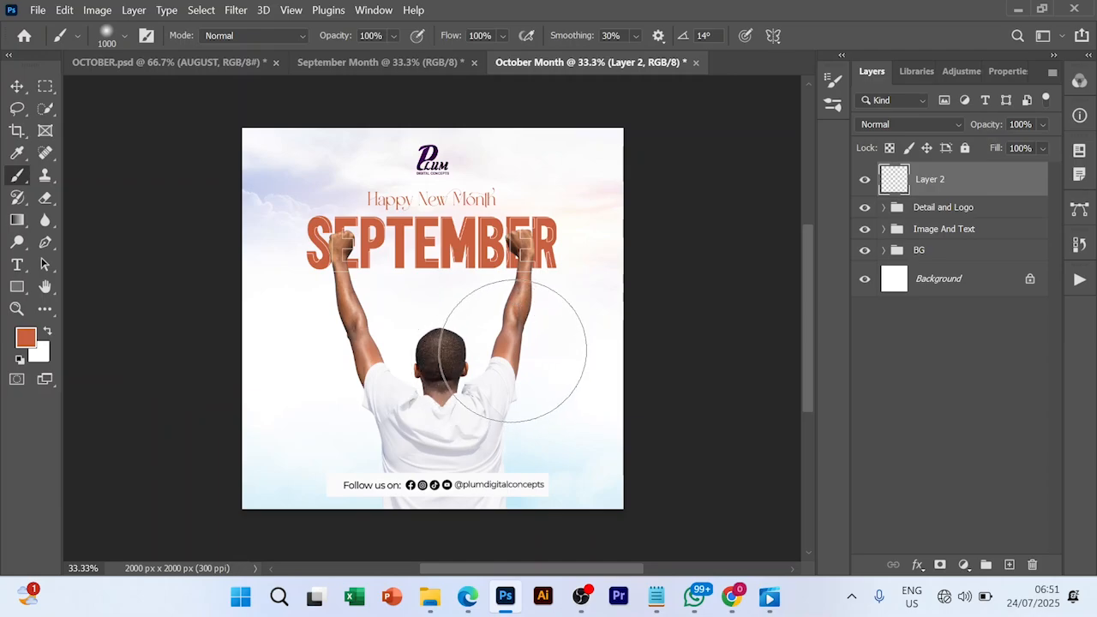
click(512, 351)
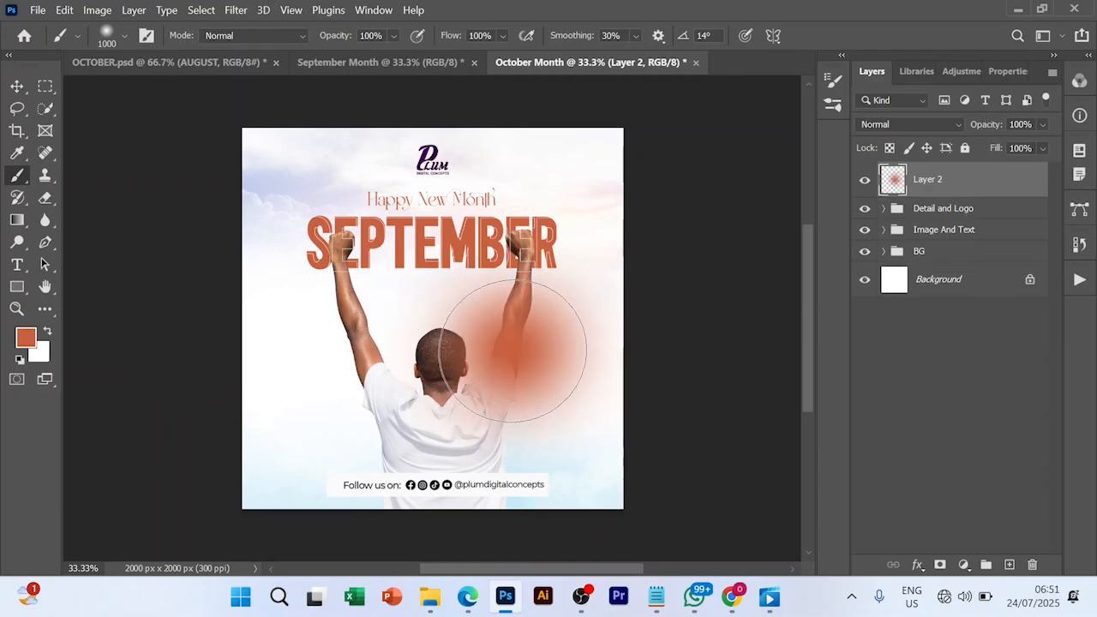
Set the orange spot layer's blend mode to Screen and place a duplicate of it over the man's left arm
click(956, 124)
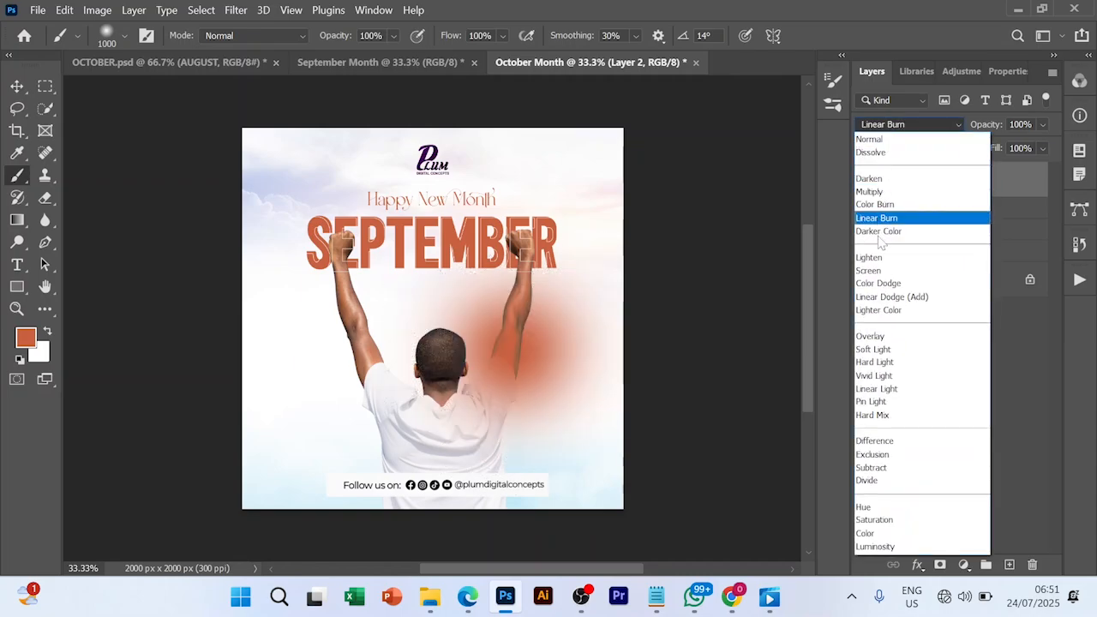
click(869, 271)
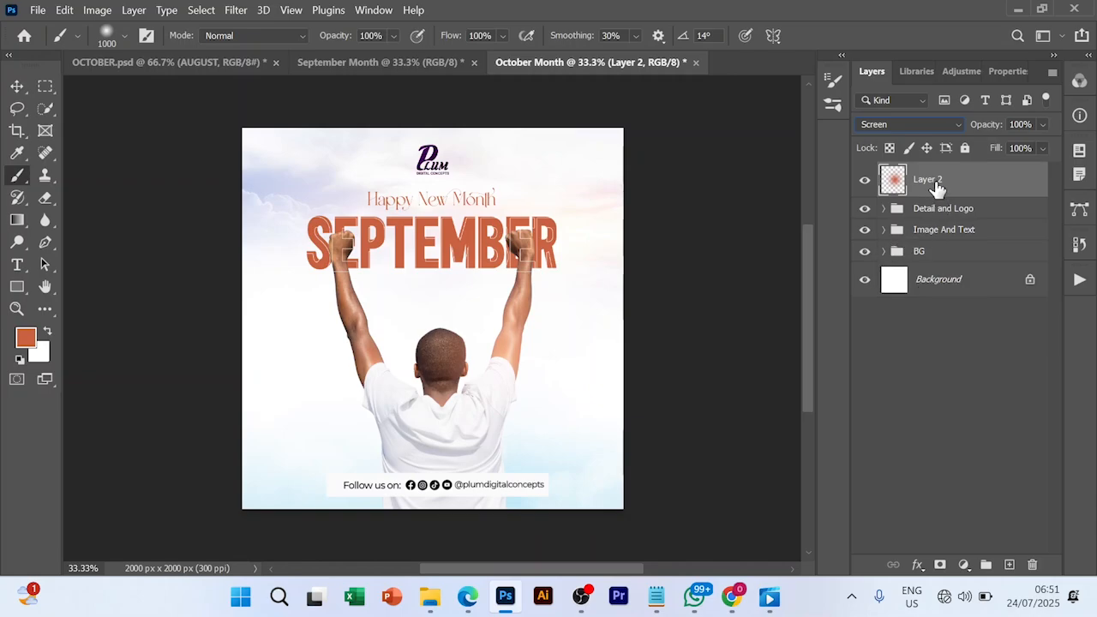
key(ctrl+j)
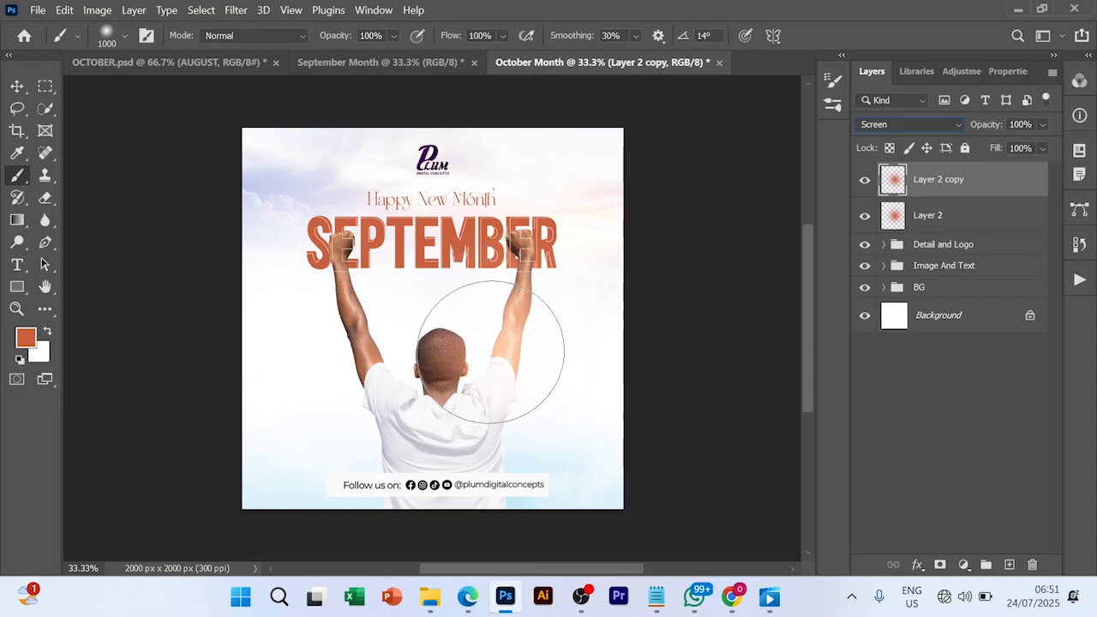
click(17, 88)
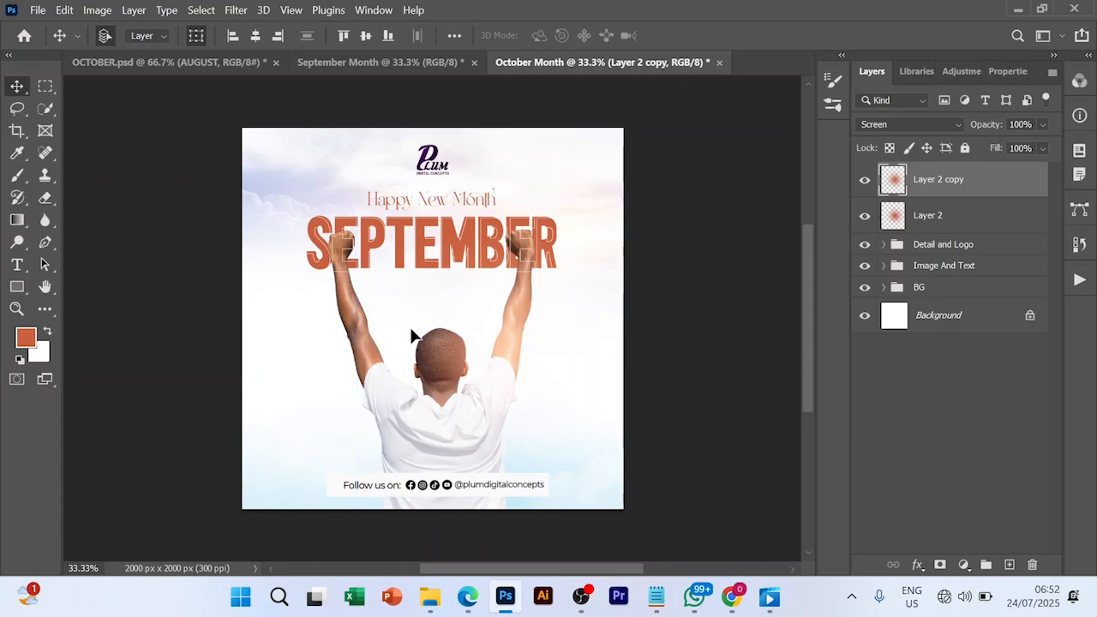
drag(411, 329, 321, 296)
Duplicate the right-arm glow layer and move the copy up over the man's right fist
ctrl+click(507, 352)
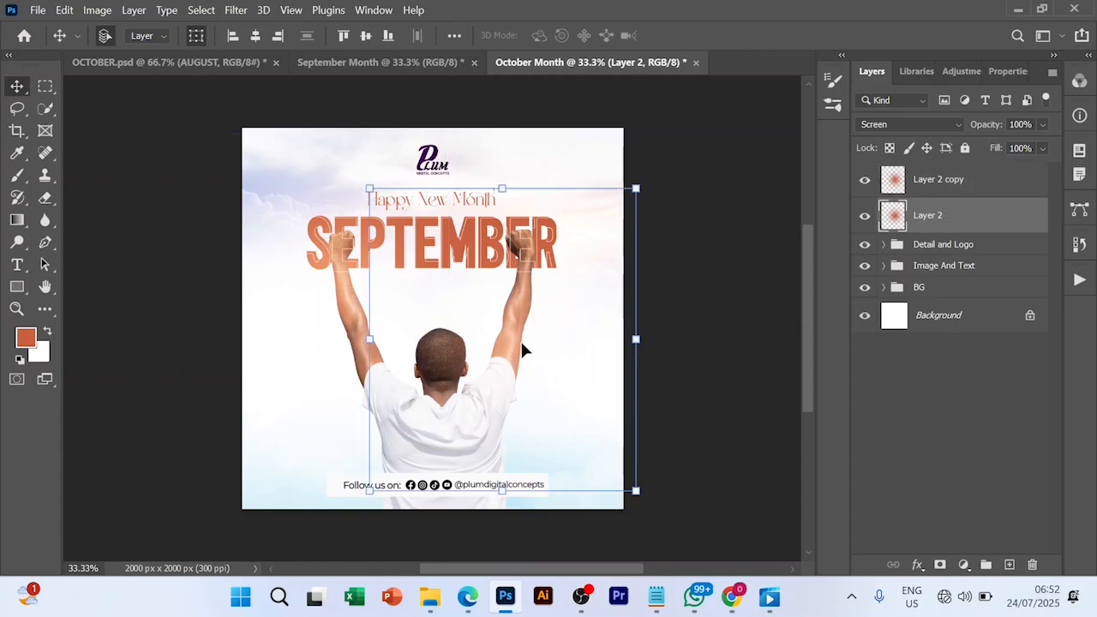
key(ctrl+j)
drag(510, 336, 541, 261)
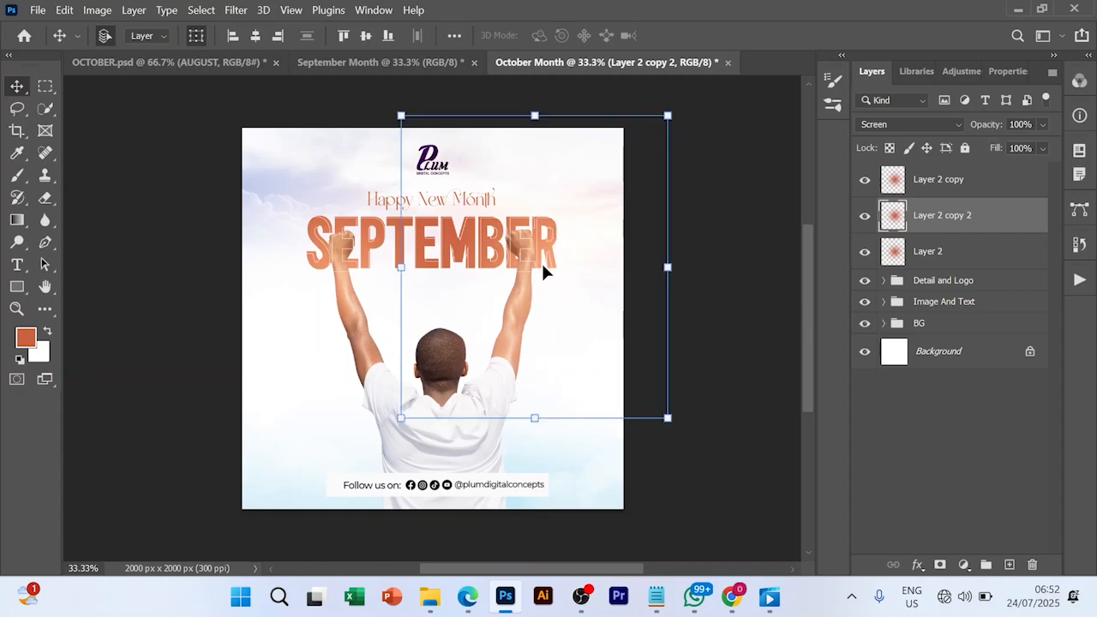
Duplicate the right-fist glow layer, scale the copy to about 71% and centre it over the man's head
key(ctrl+j)
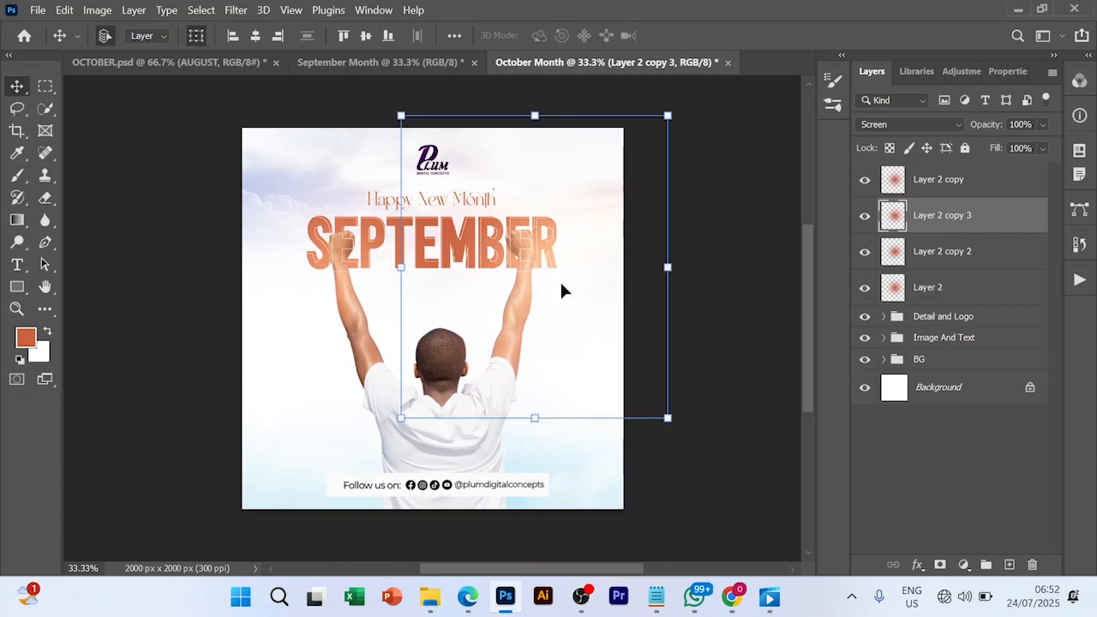
drag(541, 247, 452, 332)
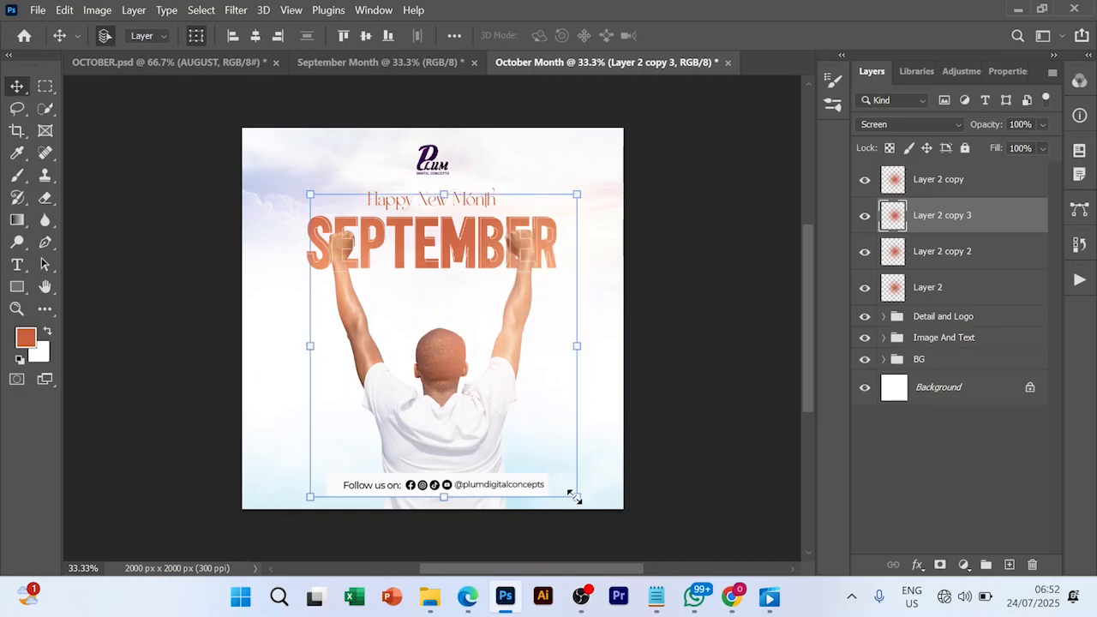
drag(574, 497, 537, 452)
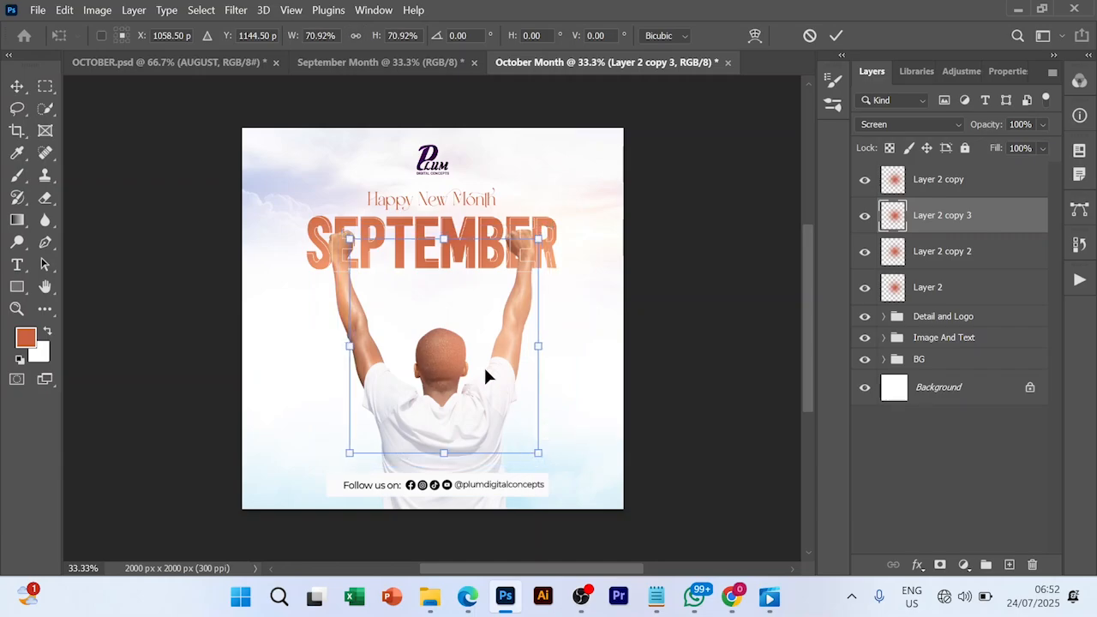
mouse_move(458, 340)
mouse_down()
mouse_move(429, 318)
mouse_move(441, 330)
mouse_up()
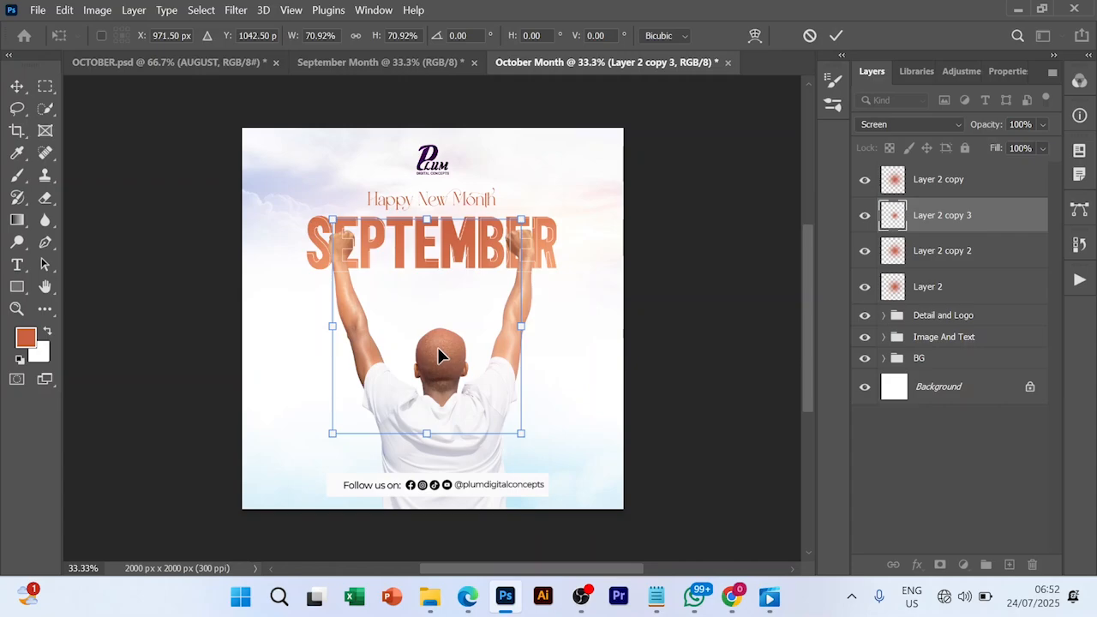
drag(438, 350, 446, 346)
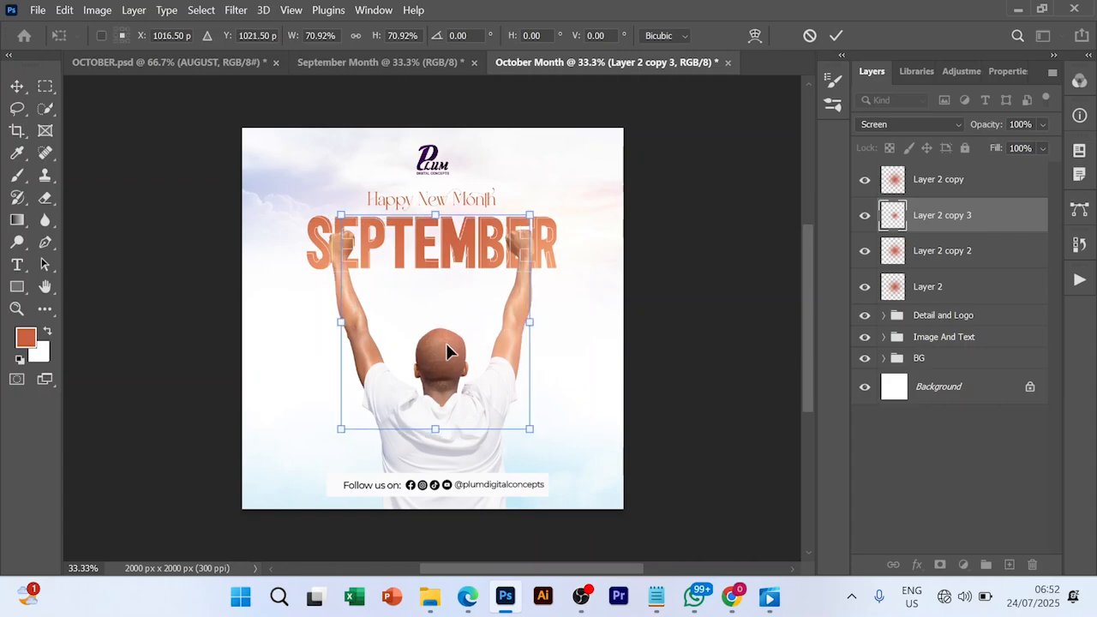
click(943, 486)
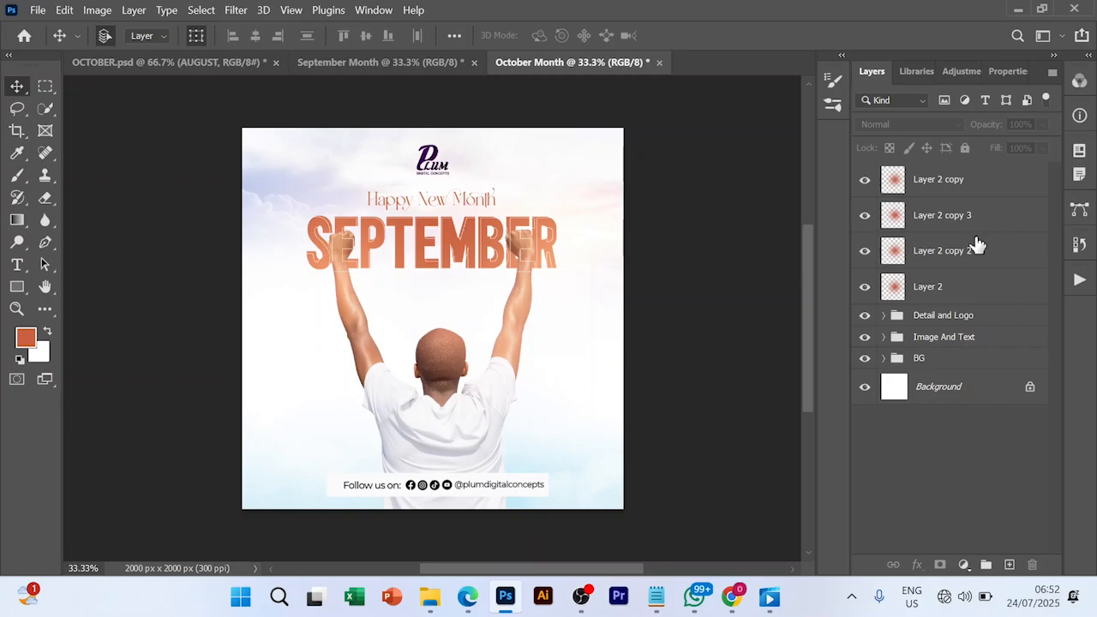
Group the four orange glow layers into a group named Glow
click(960, 296)
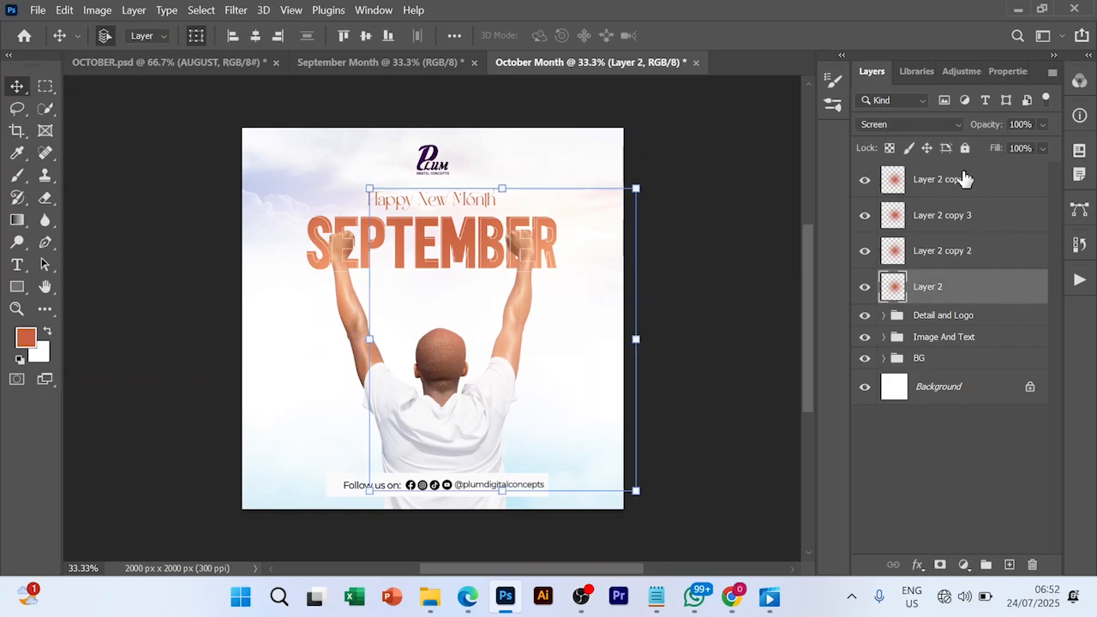
shift+click(960, 182)
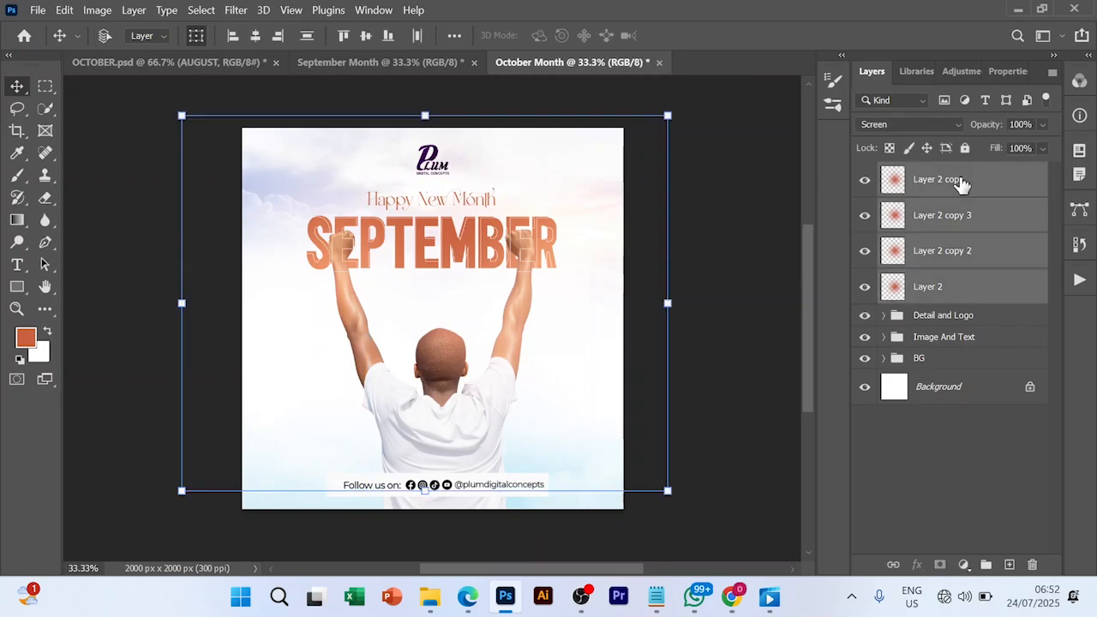
key(ctrl+g)
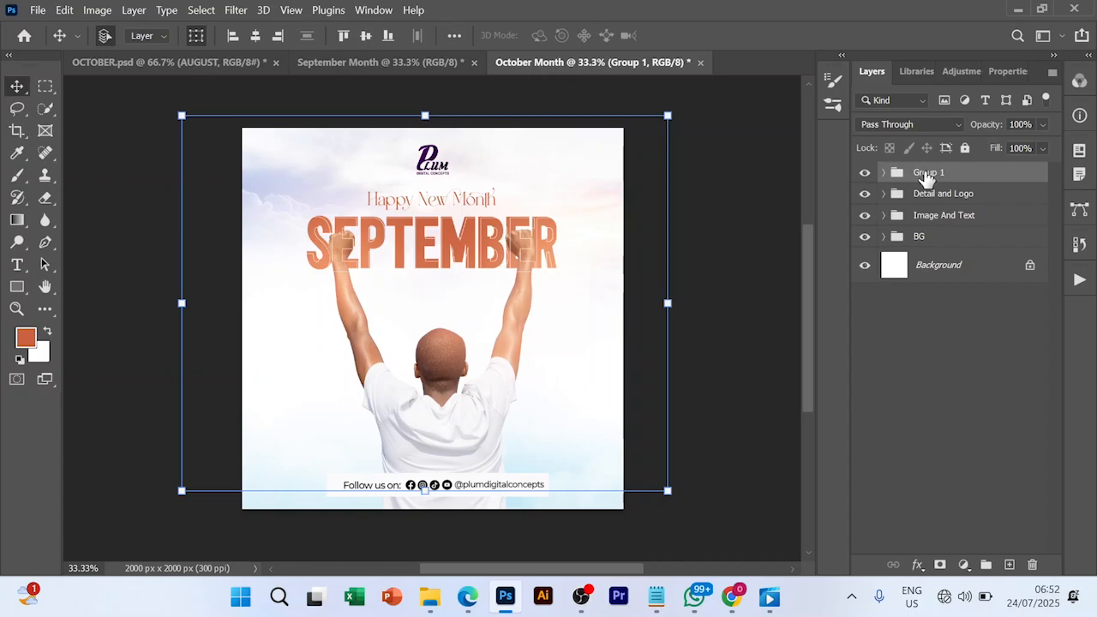
double_click(928, 174)
text(Glow)
key(Return)
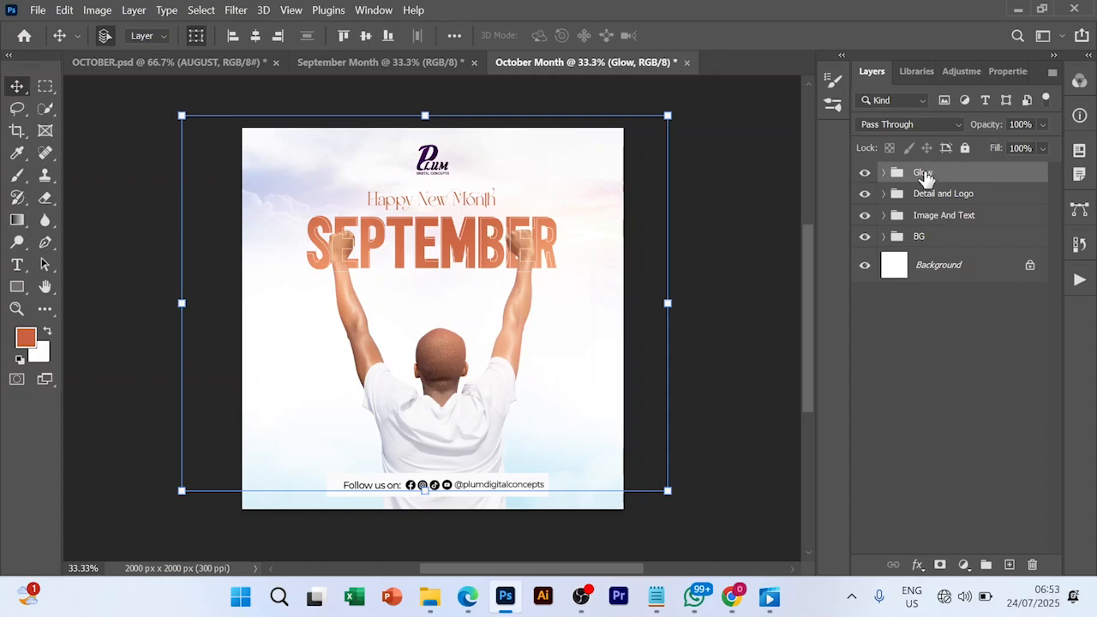
click(967, 412)
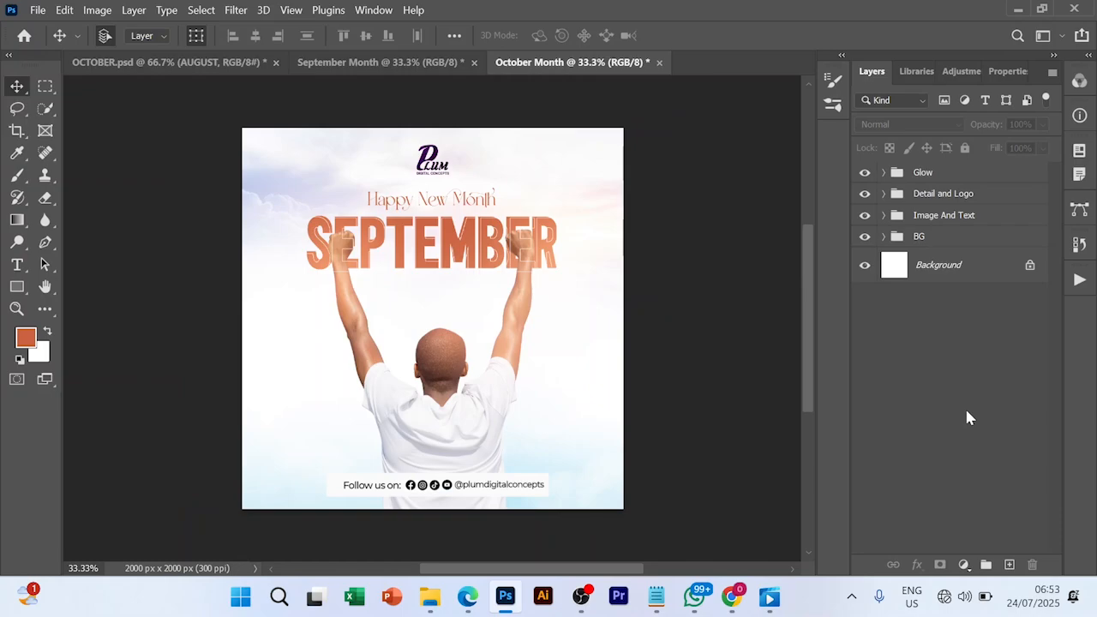